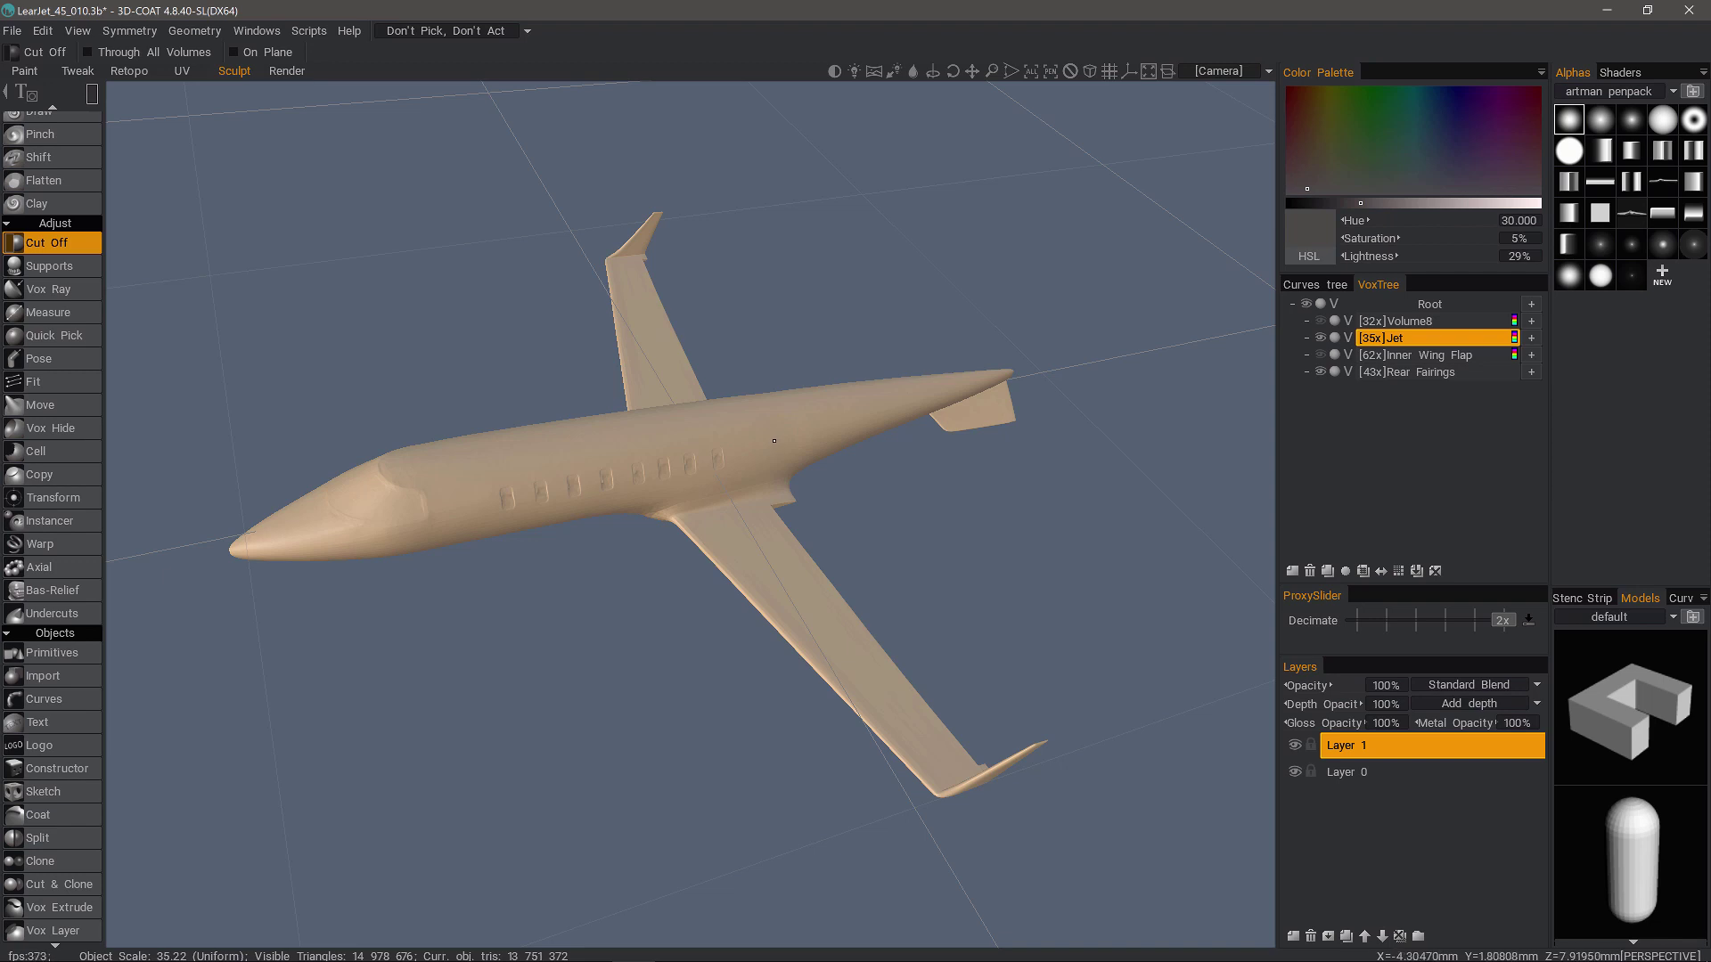
- Try cutting a small square recess, about 35 by 39 pixels, into the side of the rear fuselage
middle_click_drag(945, 445, 882, 499)
scroll(882, 499, "up", 10)
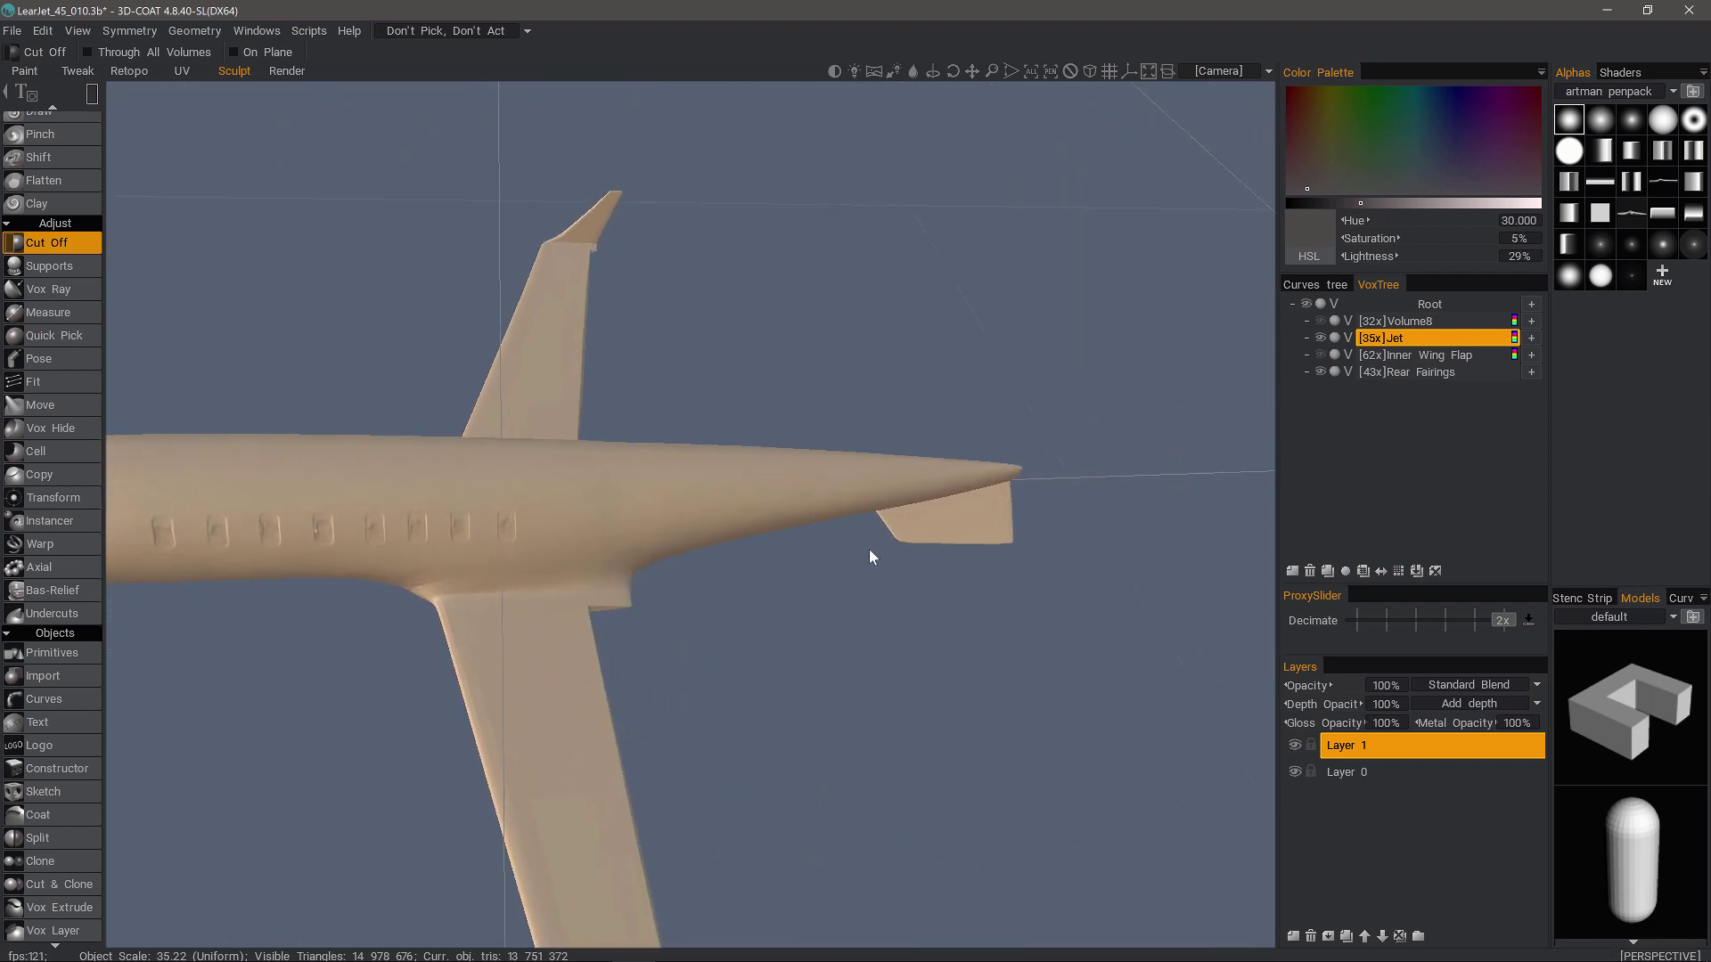
scroll(840, 532, "up", 5)
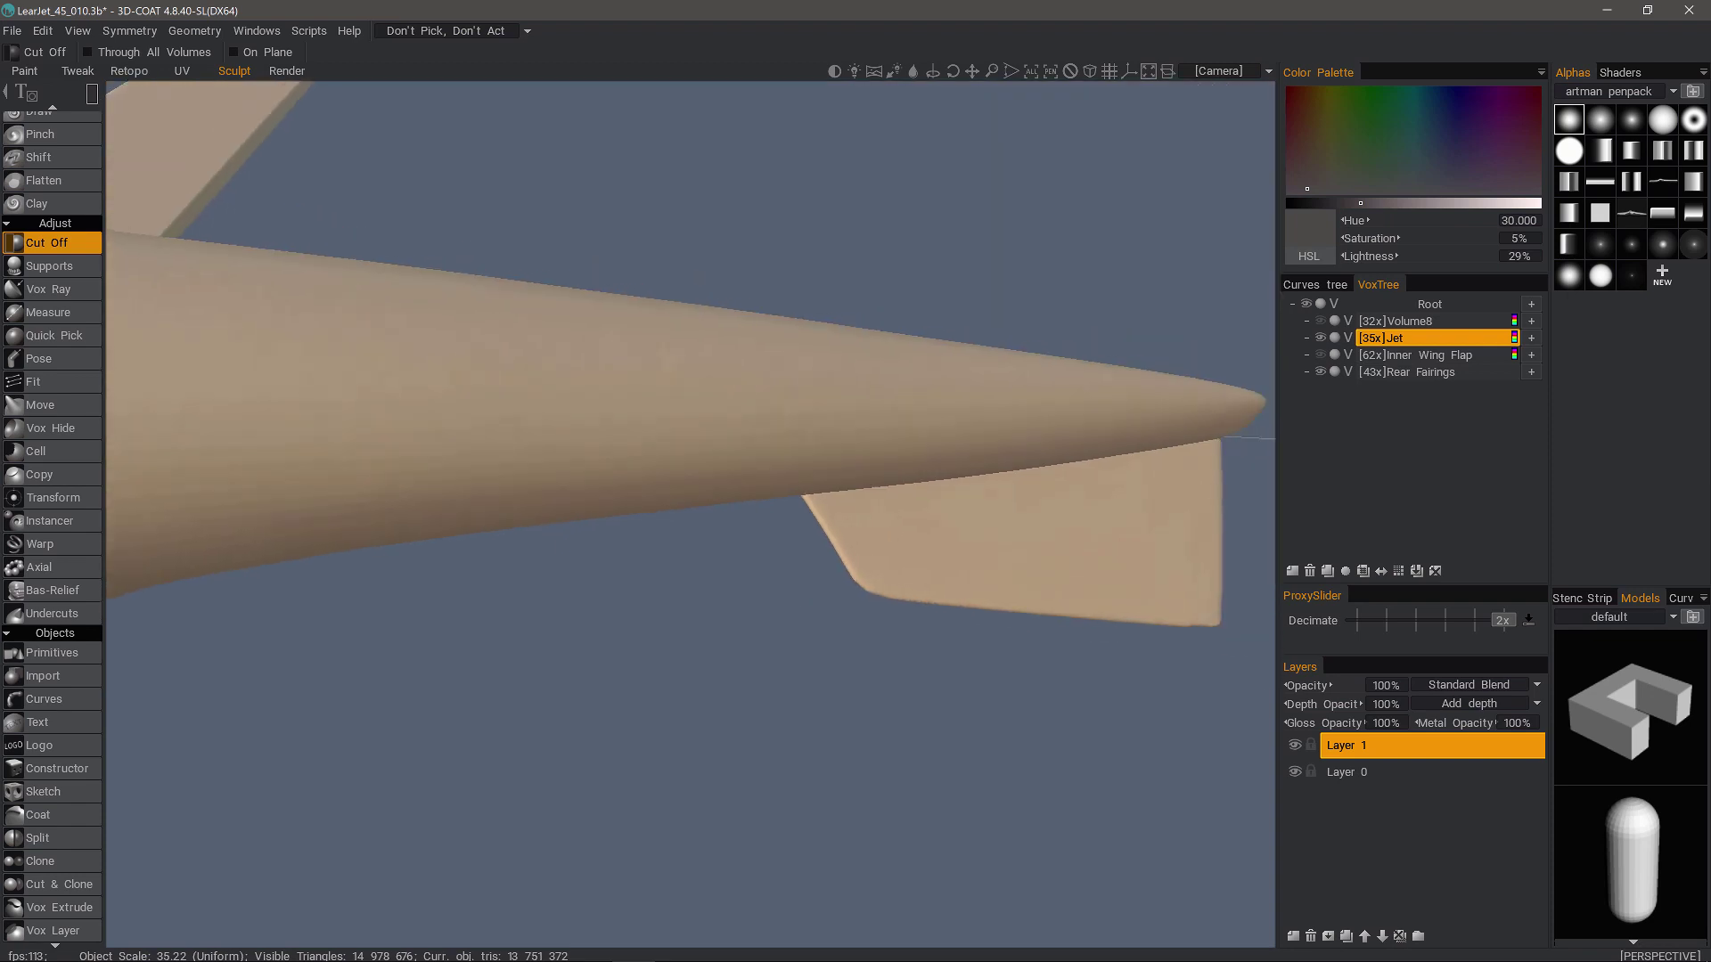
middle_click_drag(827, 589, 157, 283)
mouse_move(92, 94)
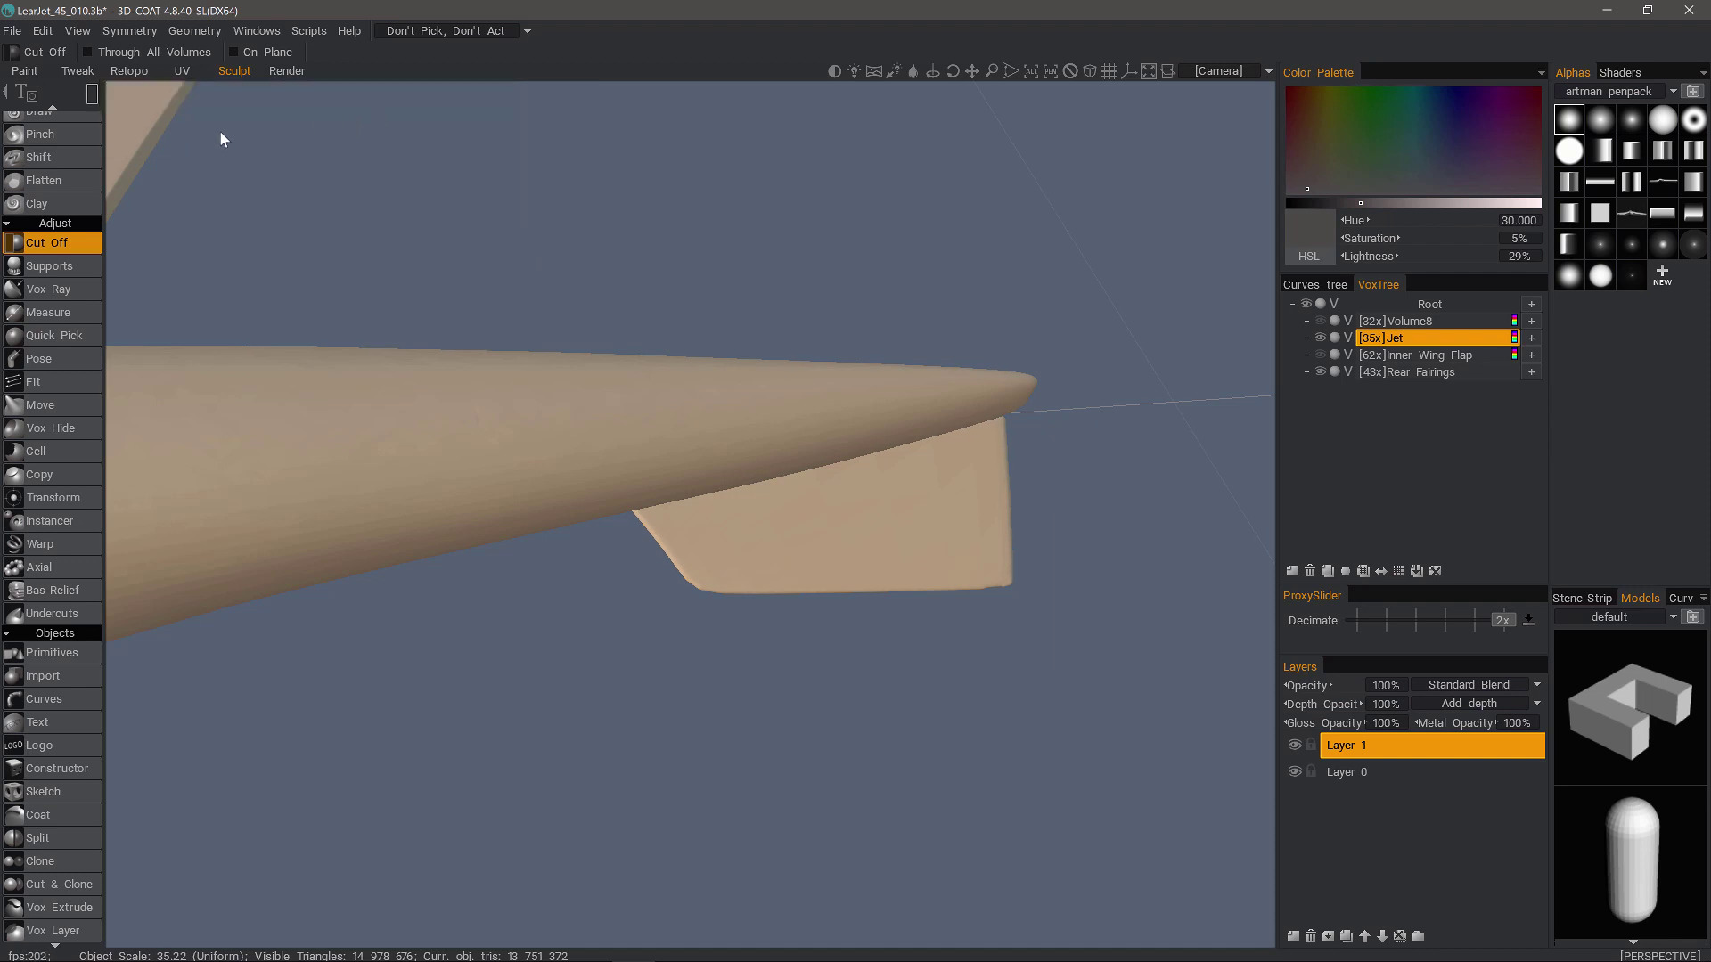
scroll(219, 130, "down", 4)
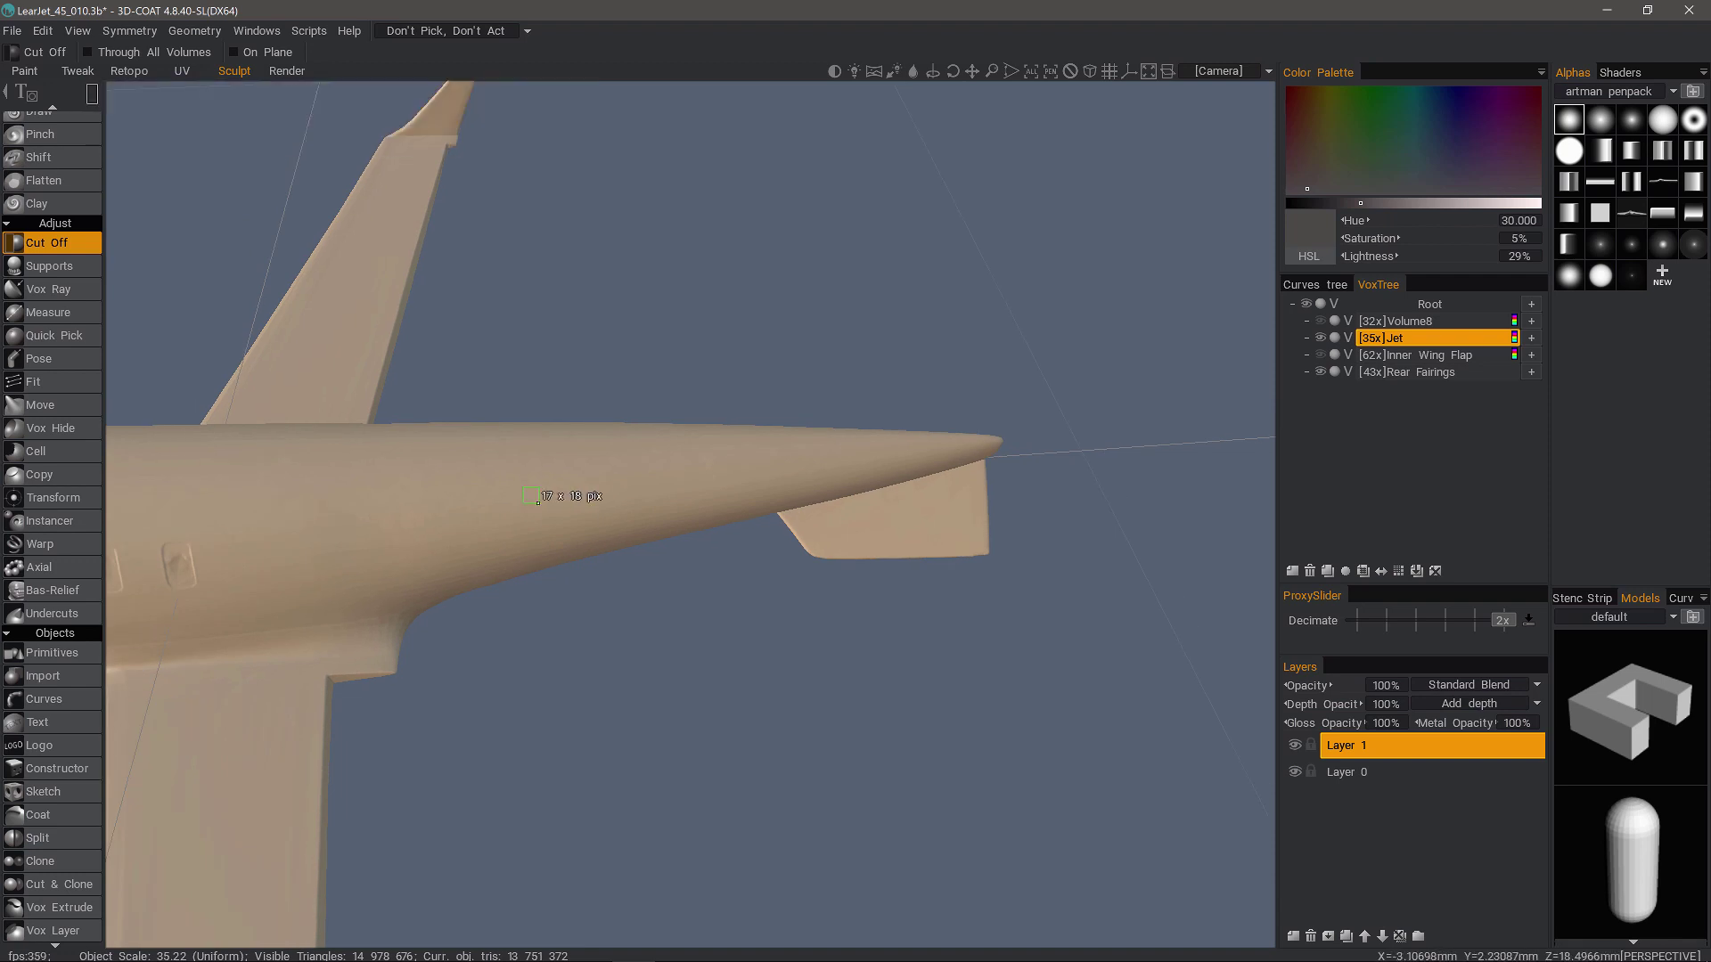
left_click_drag(539, 503, 557, 522)
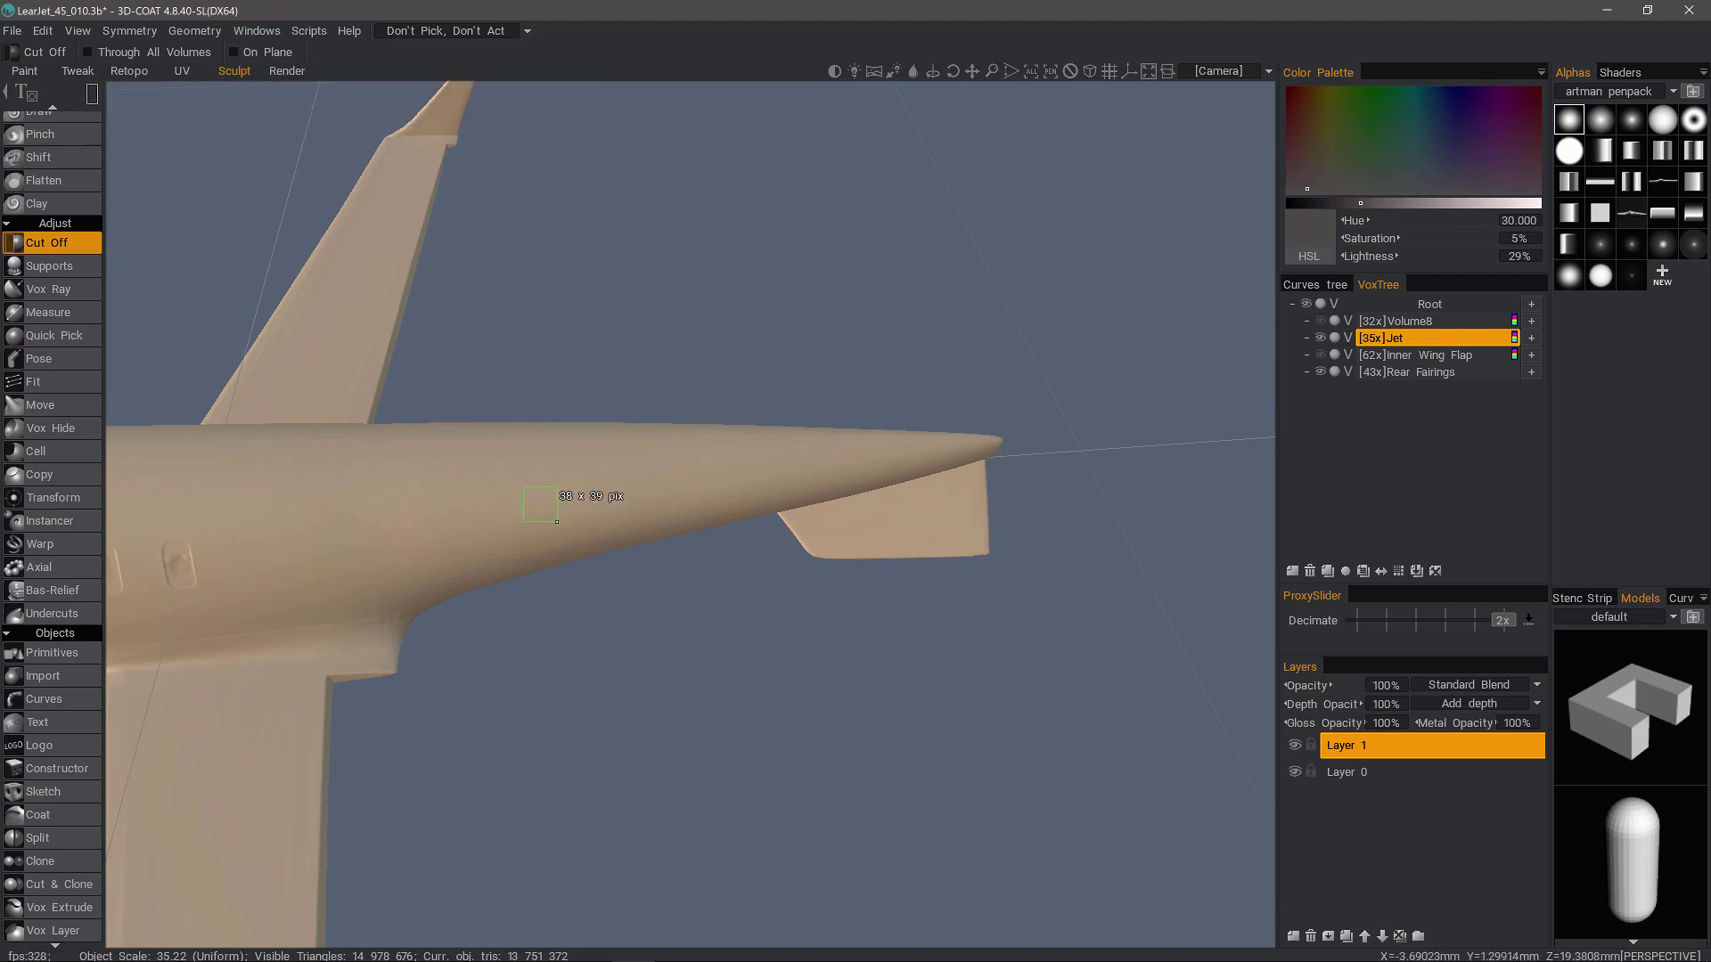
left_click_drag(557, 522, 557, 522)
mouse_move(556, 522)
right_mouse_down()
mouse_move(499, 443)
mouse_move(526, 522)
right_mouse_up()
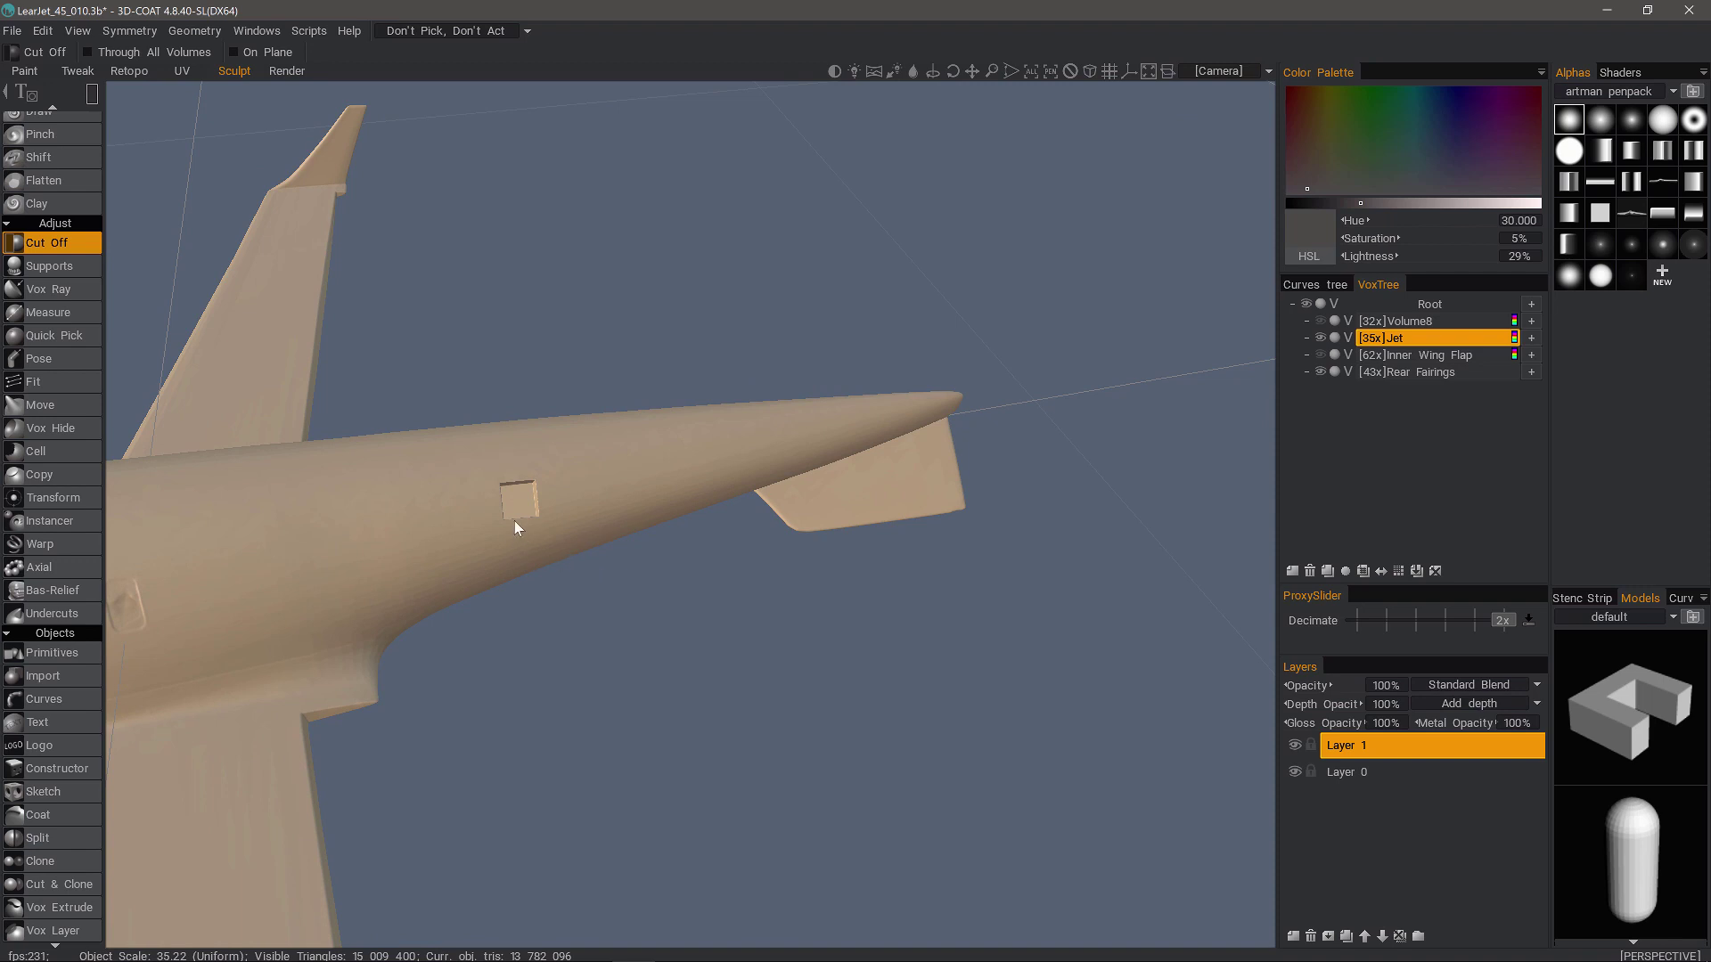
key("ctrl+z")
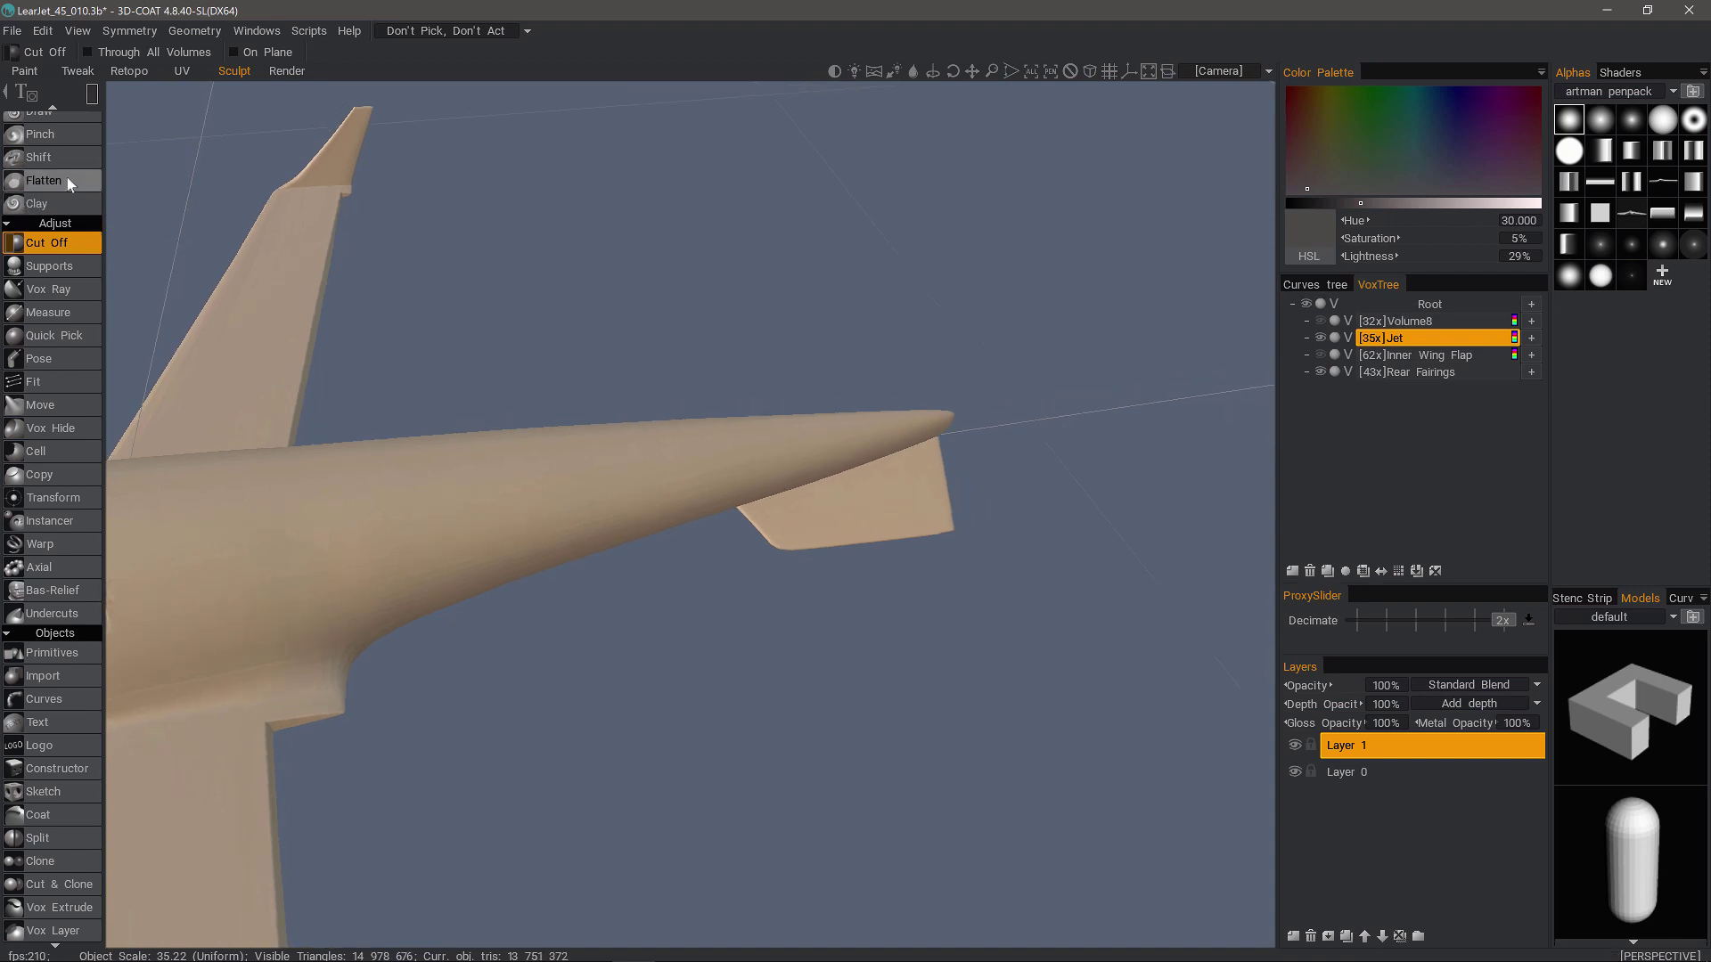
- Turn off the depth limit for the Cut Off tool
scroll(67, 147, "up", 5)
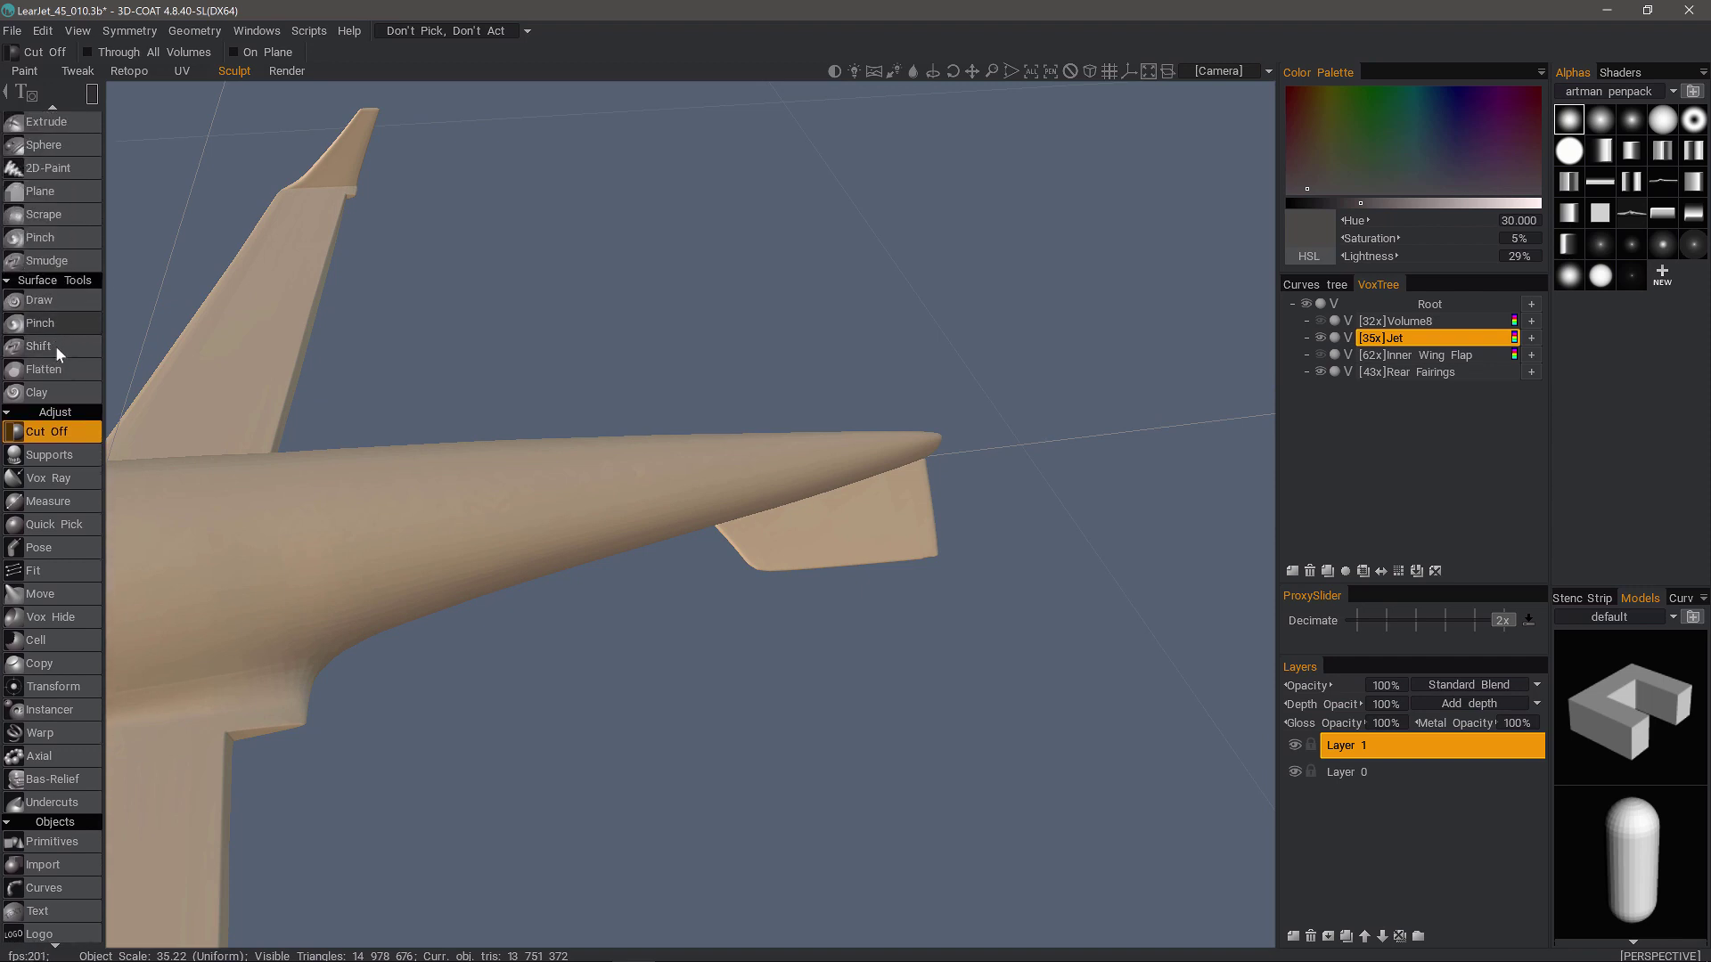
scroll(62, 356, "up", 1)
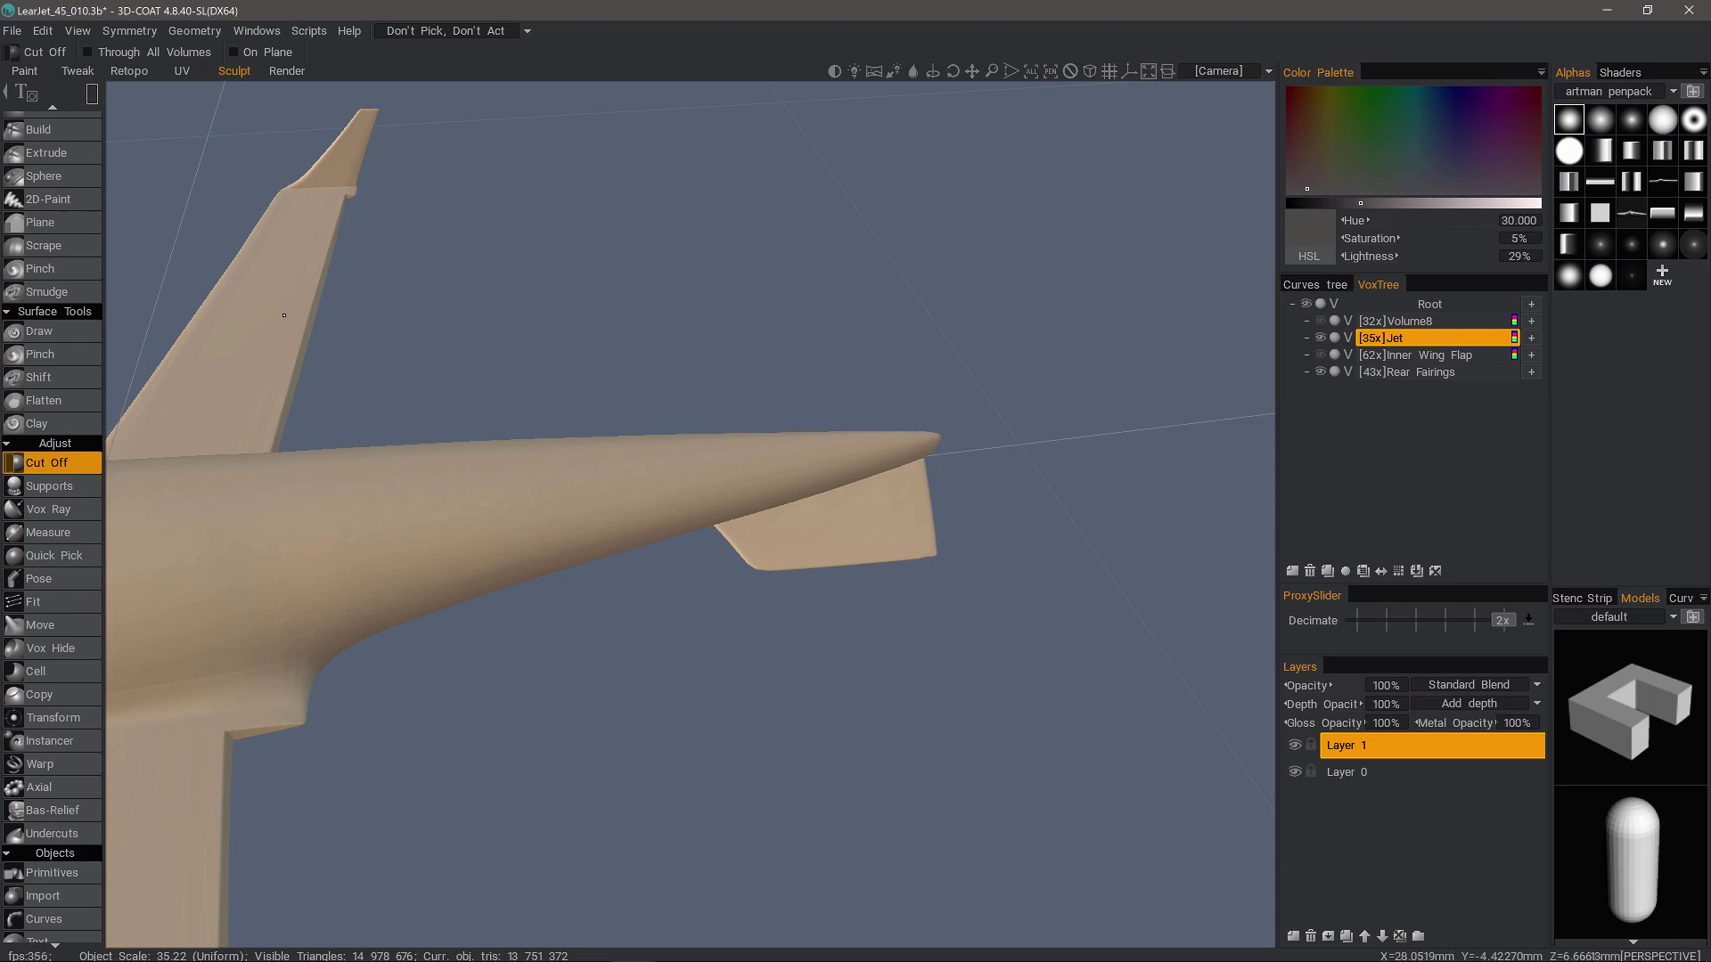
middle_click_drag(111, 200, 130, 200)
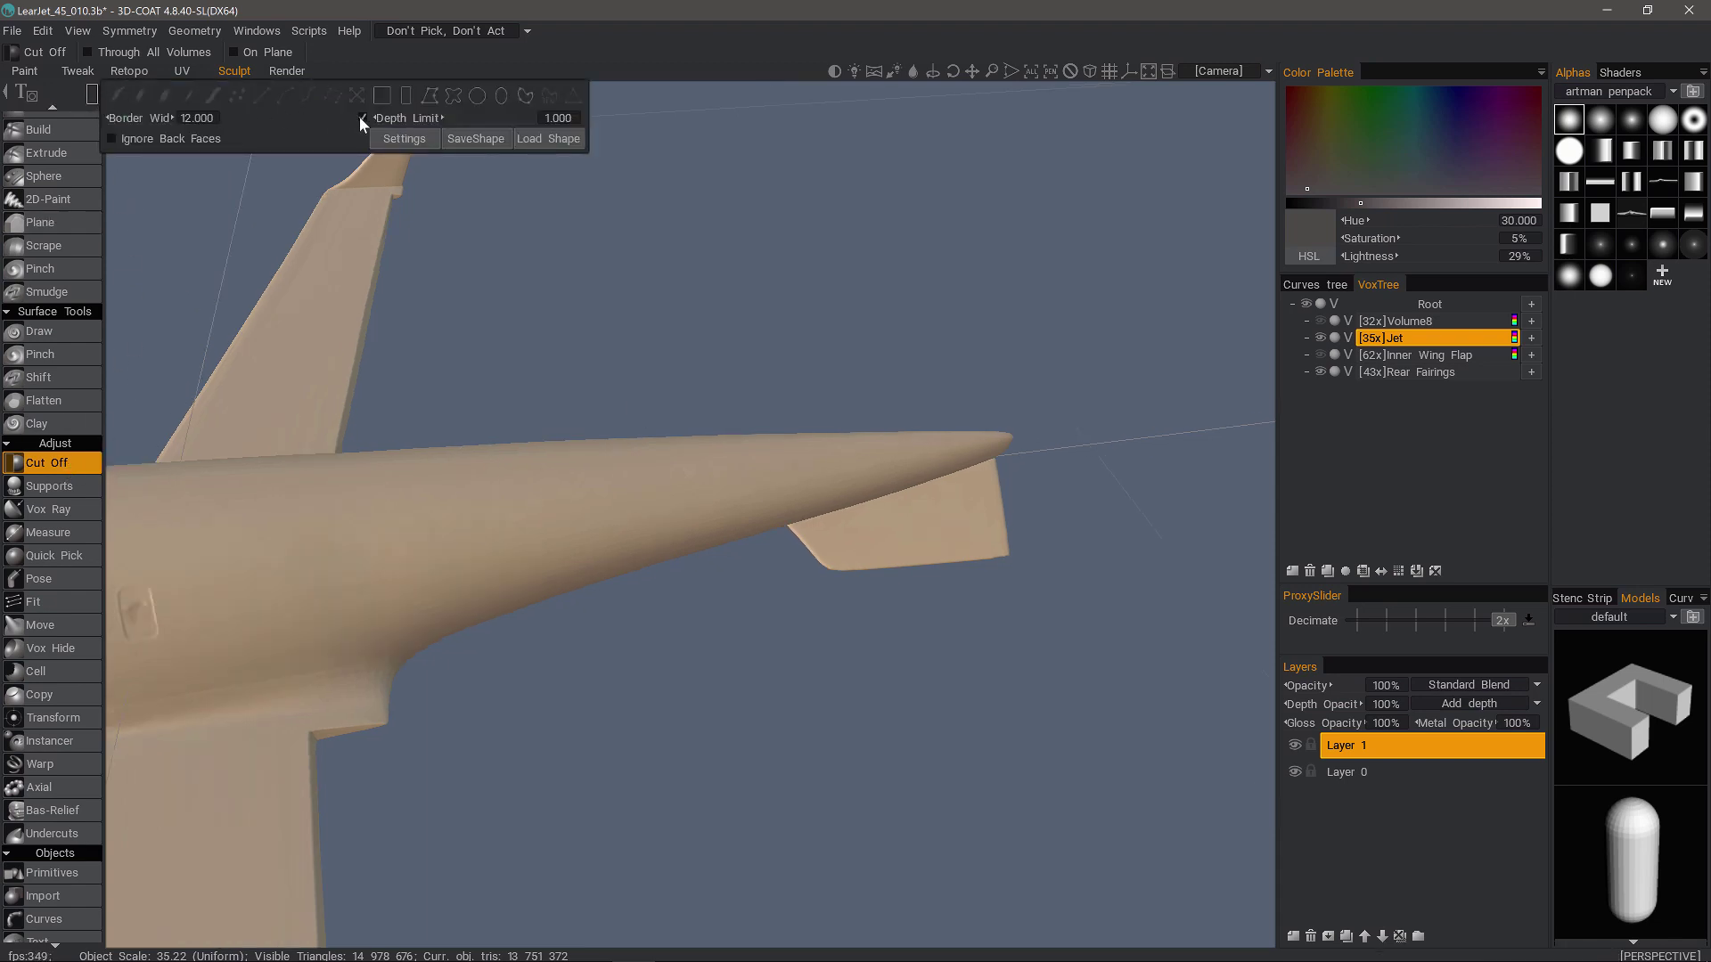
left_click(361, 116)
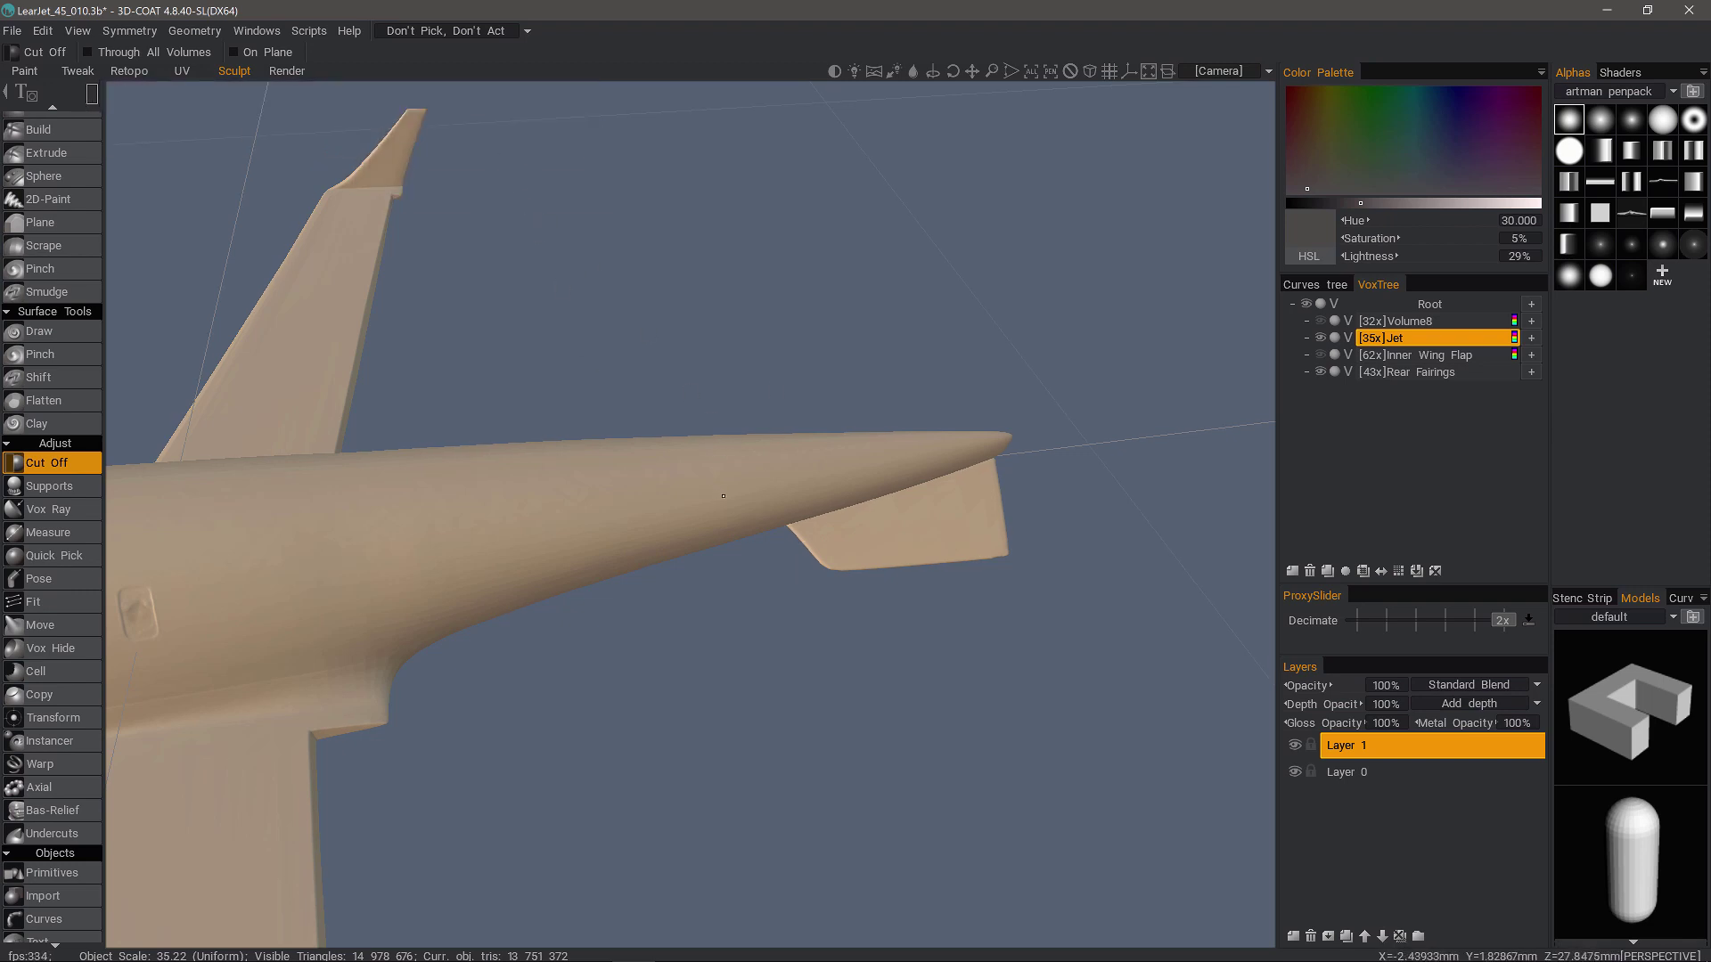
- Make Rear Fairings the active volume and set the Cut Off shape to a closed spline
middle_click_drag(856, 529, 589, 540, "alt")
right_click_drag(589, 540, 392, 540, "alt")
middle_click_drag(356, 540, 661, 541, "alt")
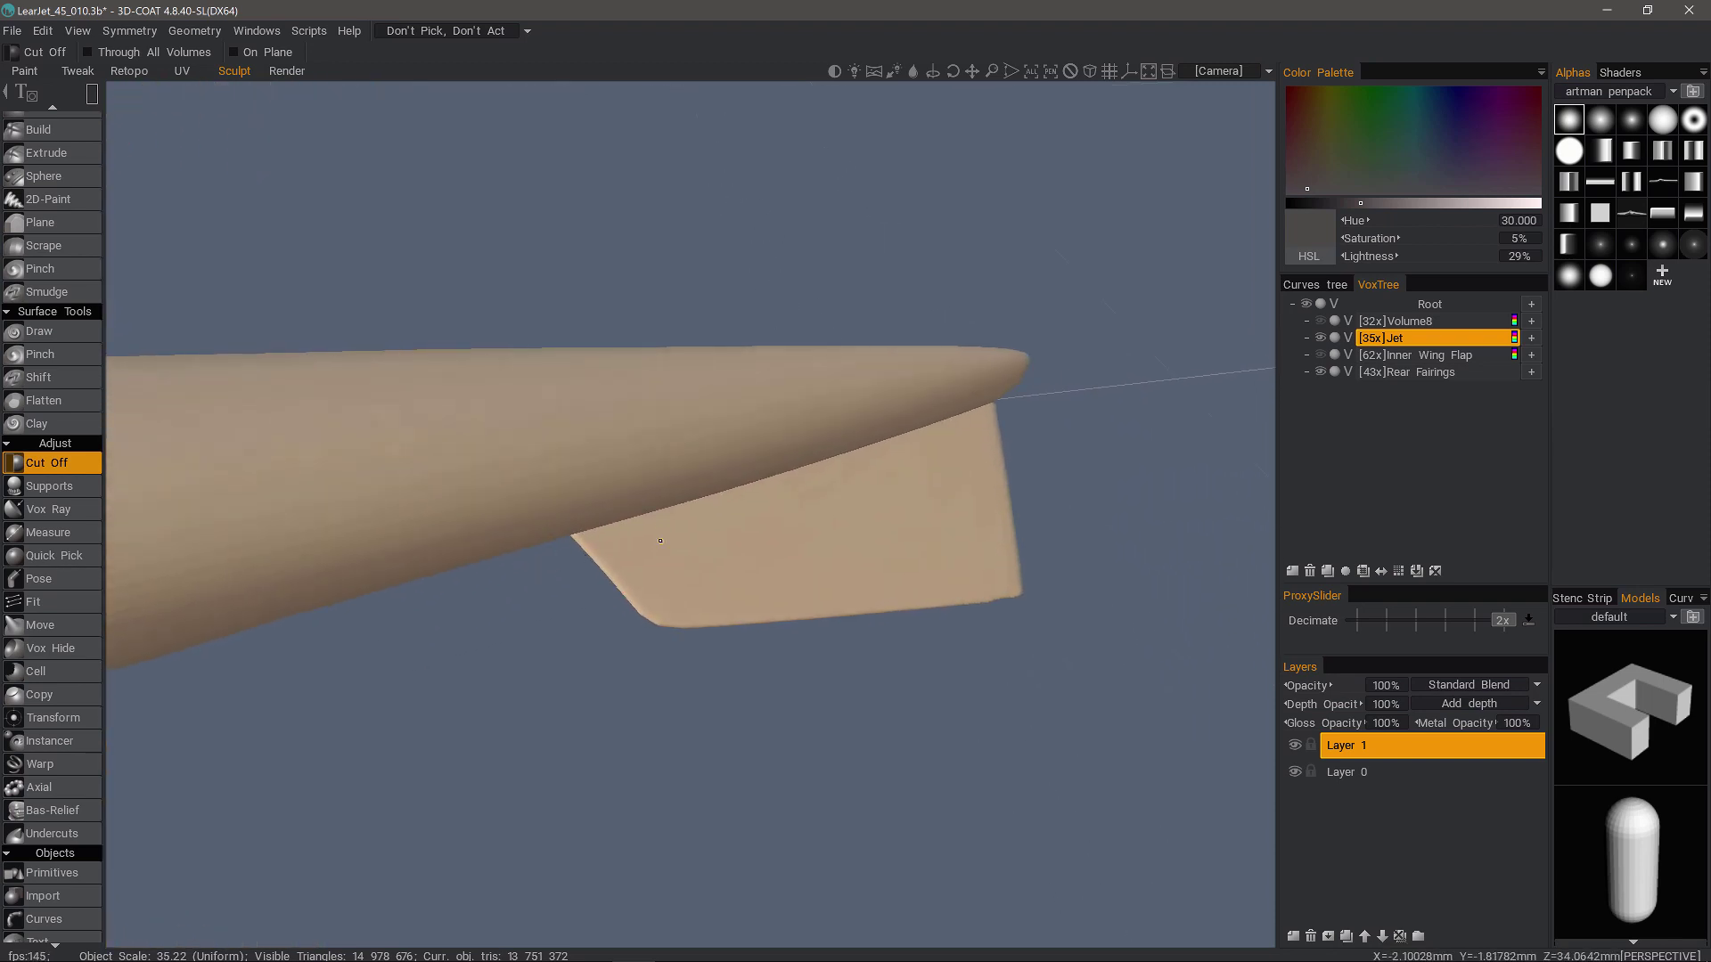
left_click(1429, 372)
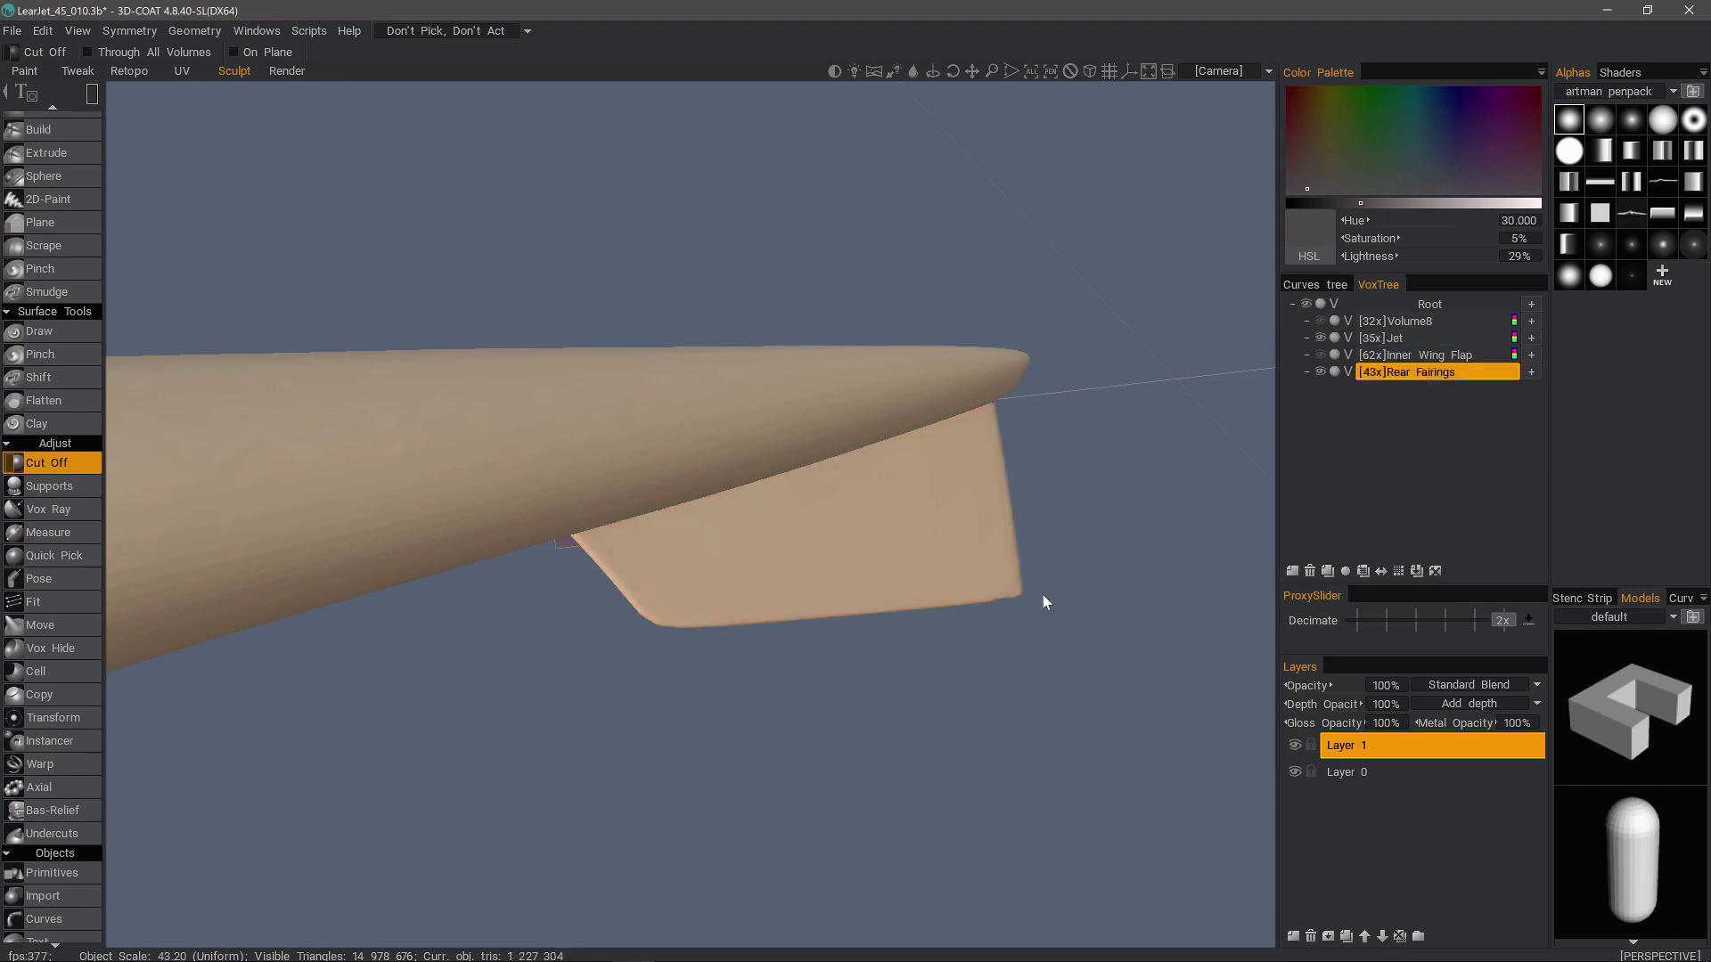
key("e")
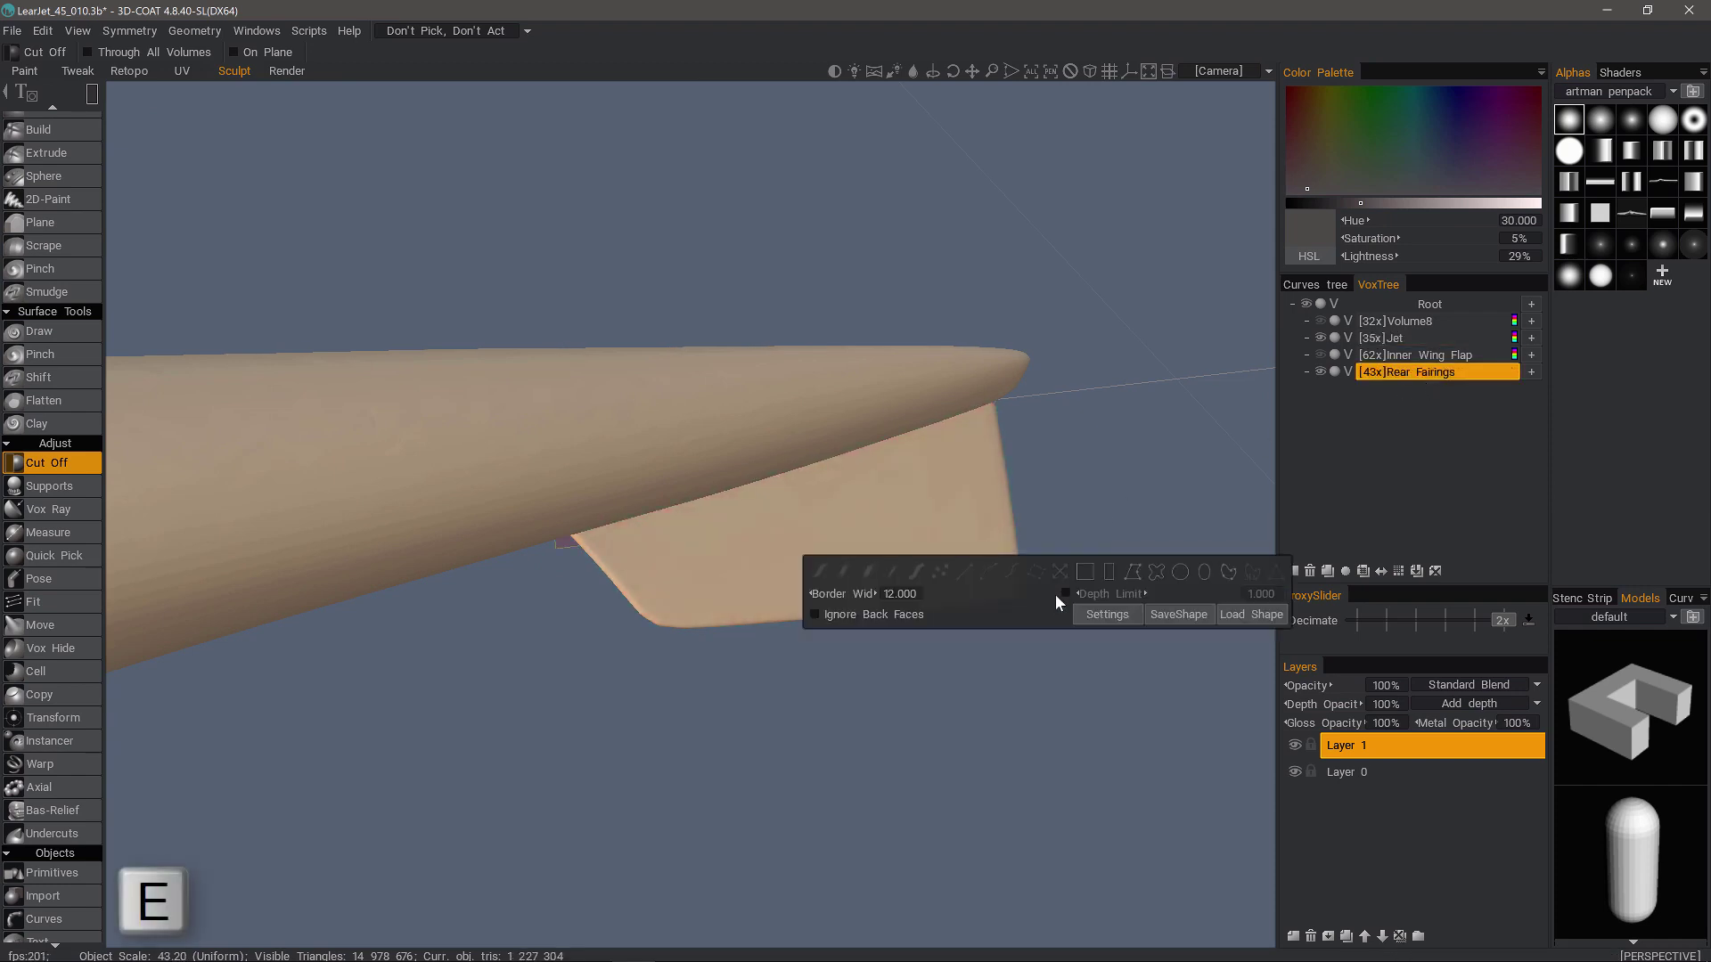
left_click(1228, 571)
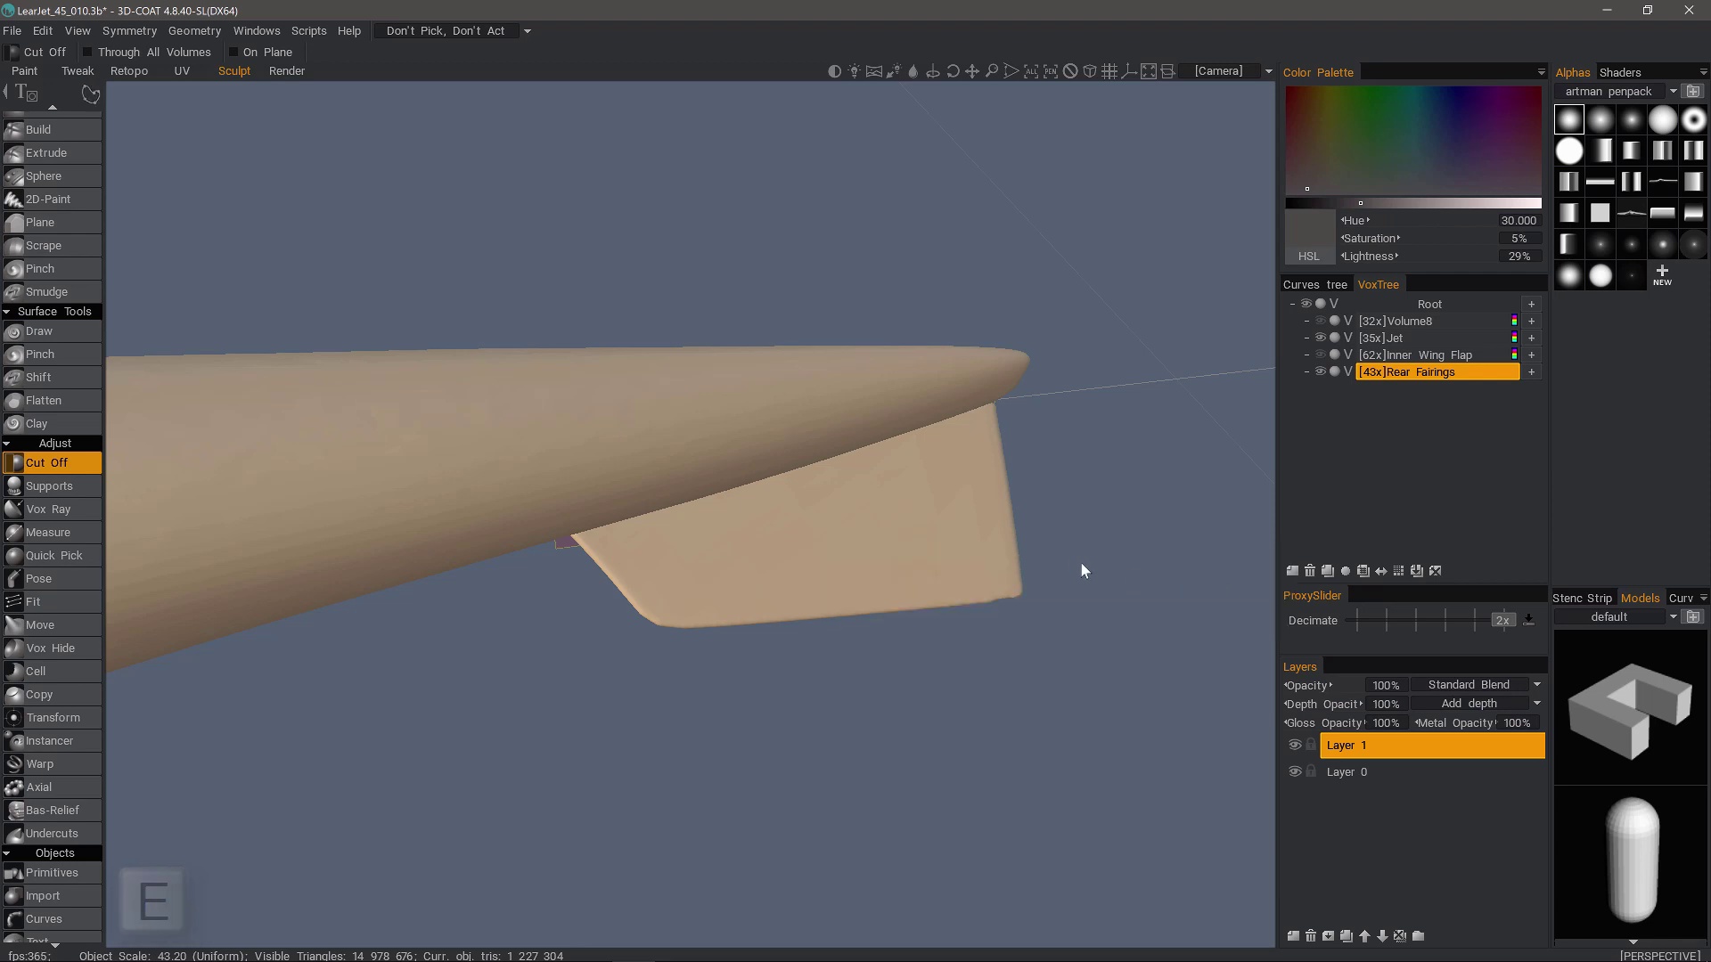
- Place spline points just inside the tail fairing's lower edge, from the rear corner to the front corner
left_click(1024, 573)
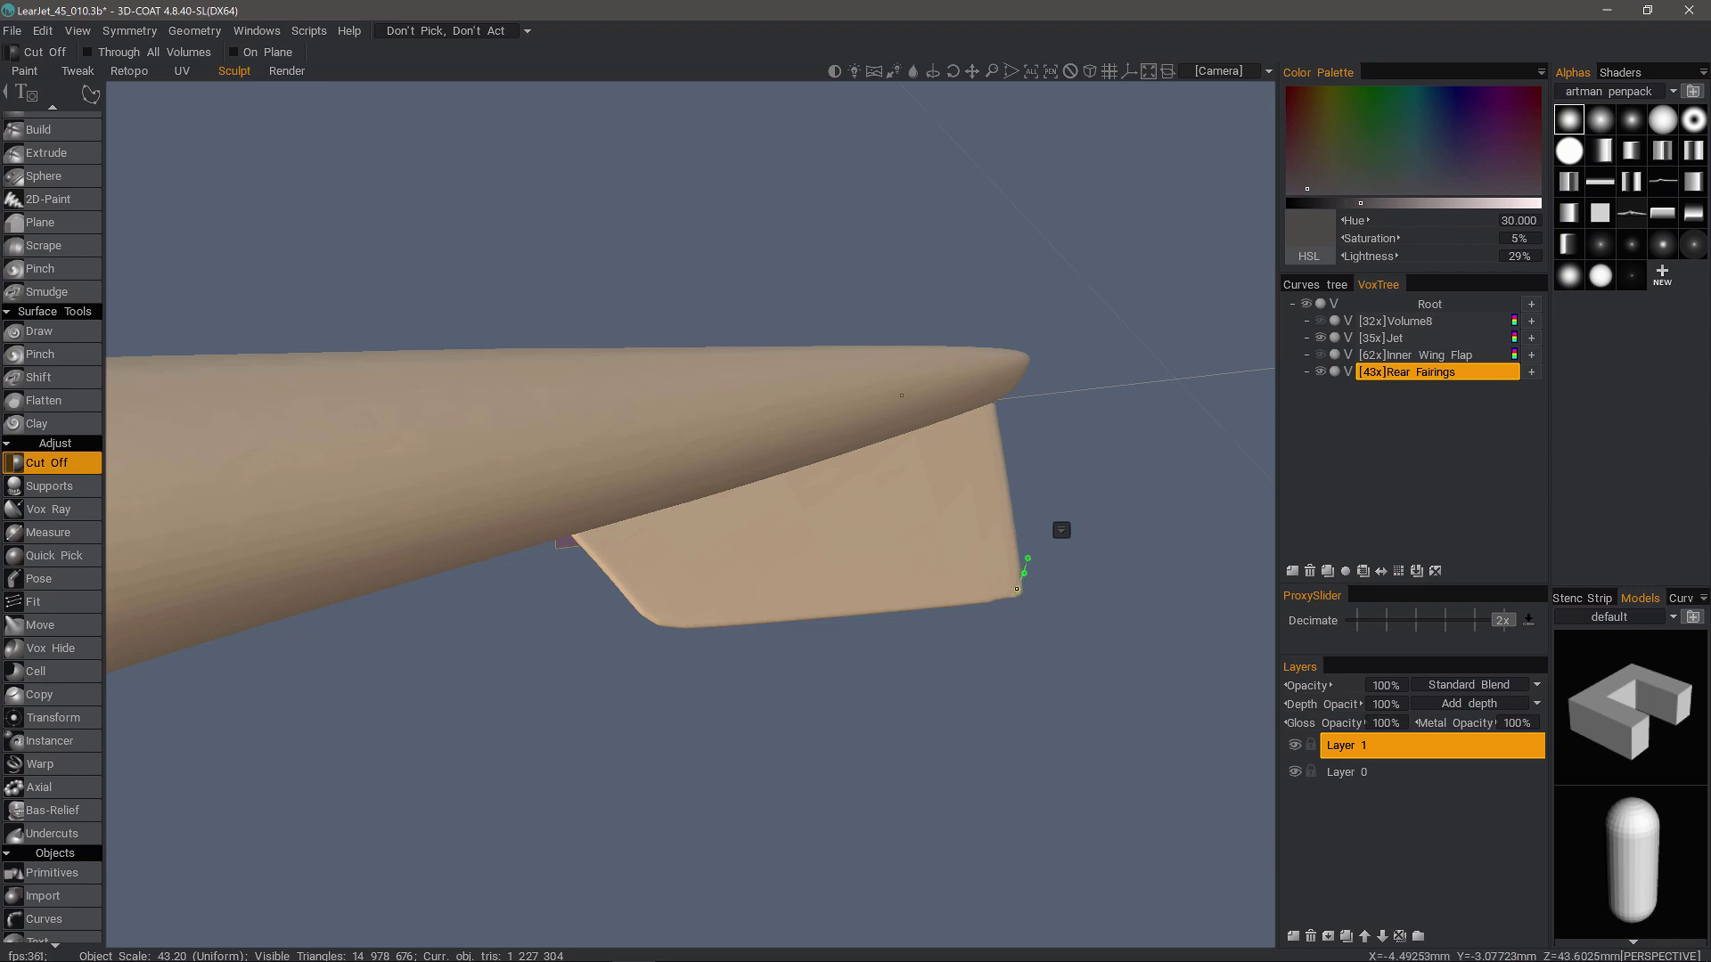
left_click(1014, 588)
left_click(988, 597)
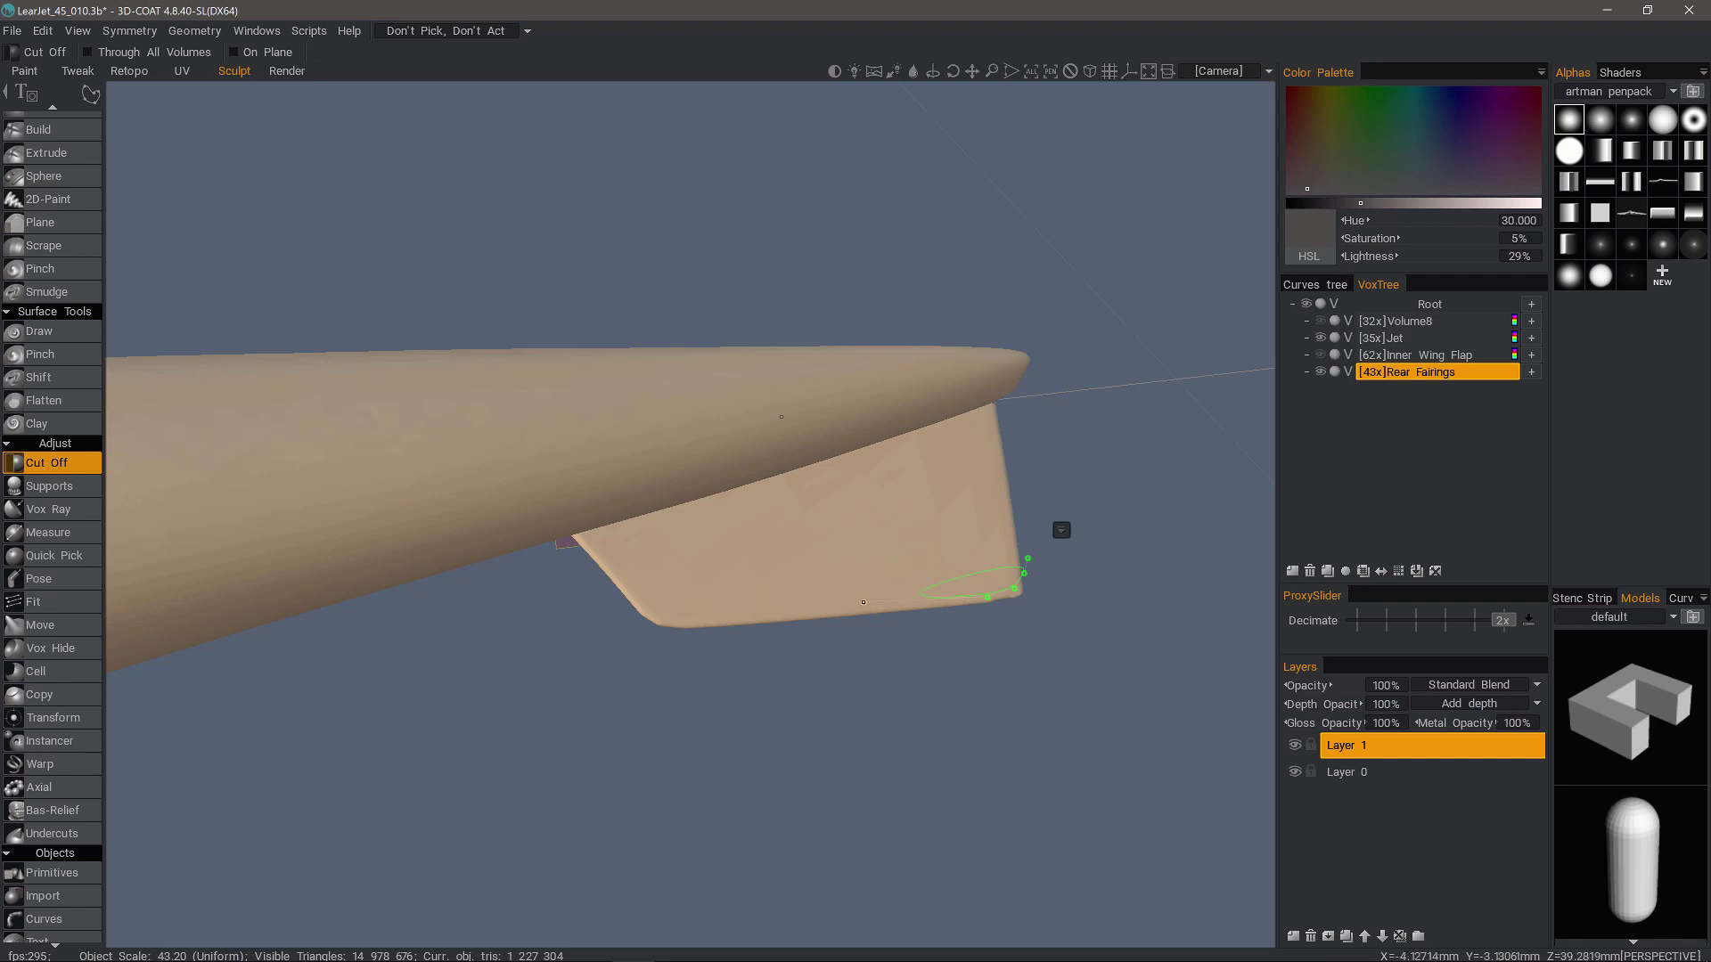
left_click(828, 613)
left_click(689, 621)
left_click(662, 619)
left_click(643, 614)
left_click(623, 605)
left_click(607, 627)
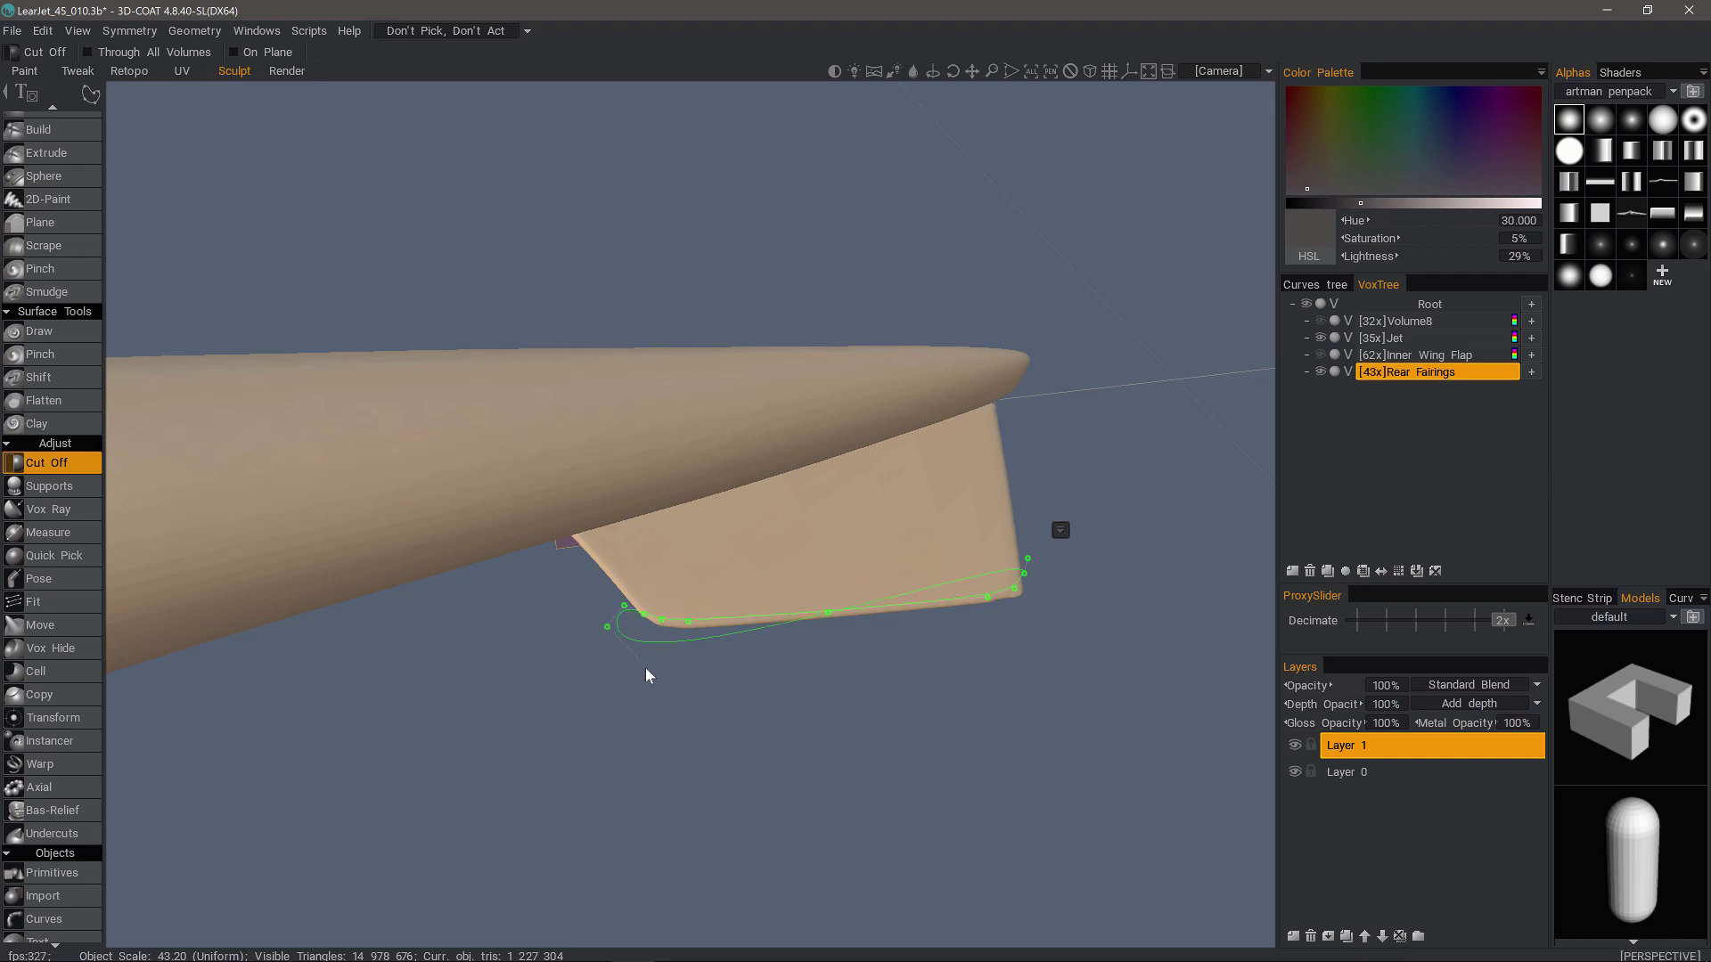
- Close the spline around the area below the fairing, cut off the enclosed lower edge, and clear the spline
left_click(646, 668)
left_click(803, 678)
left_click(1021, 651)
left_click(1081, 607)
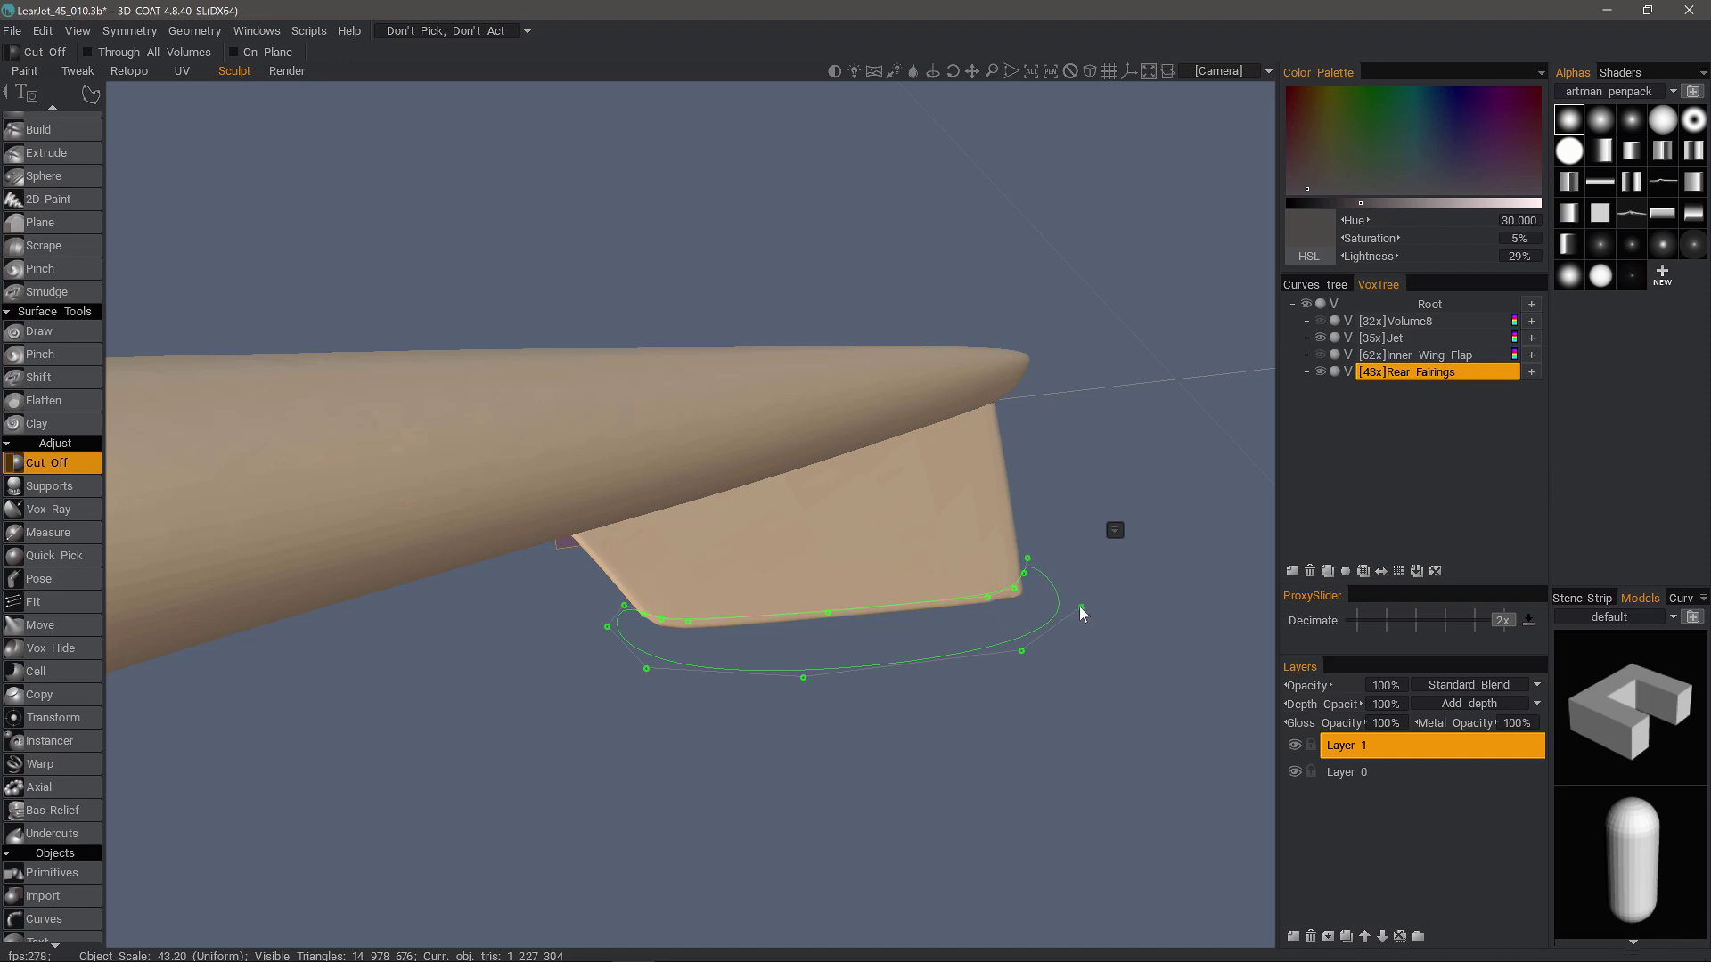
left_click(1049, 563)
key("Escape")
left_click(1113, 531)
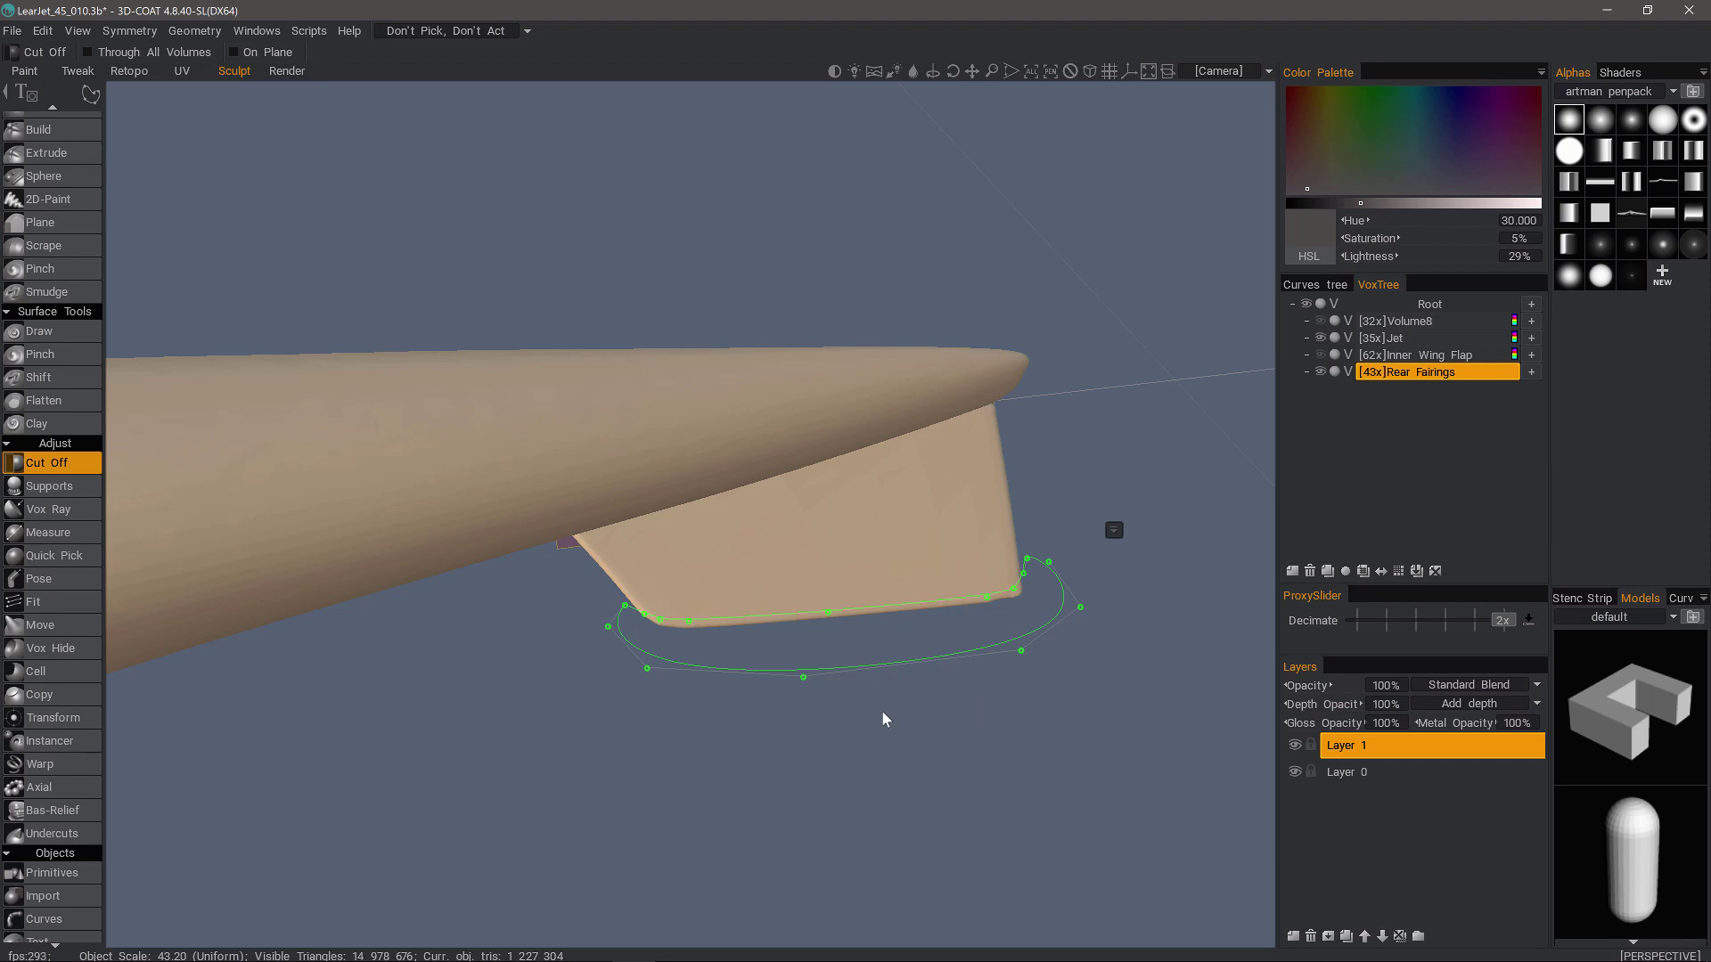
key("Return")
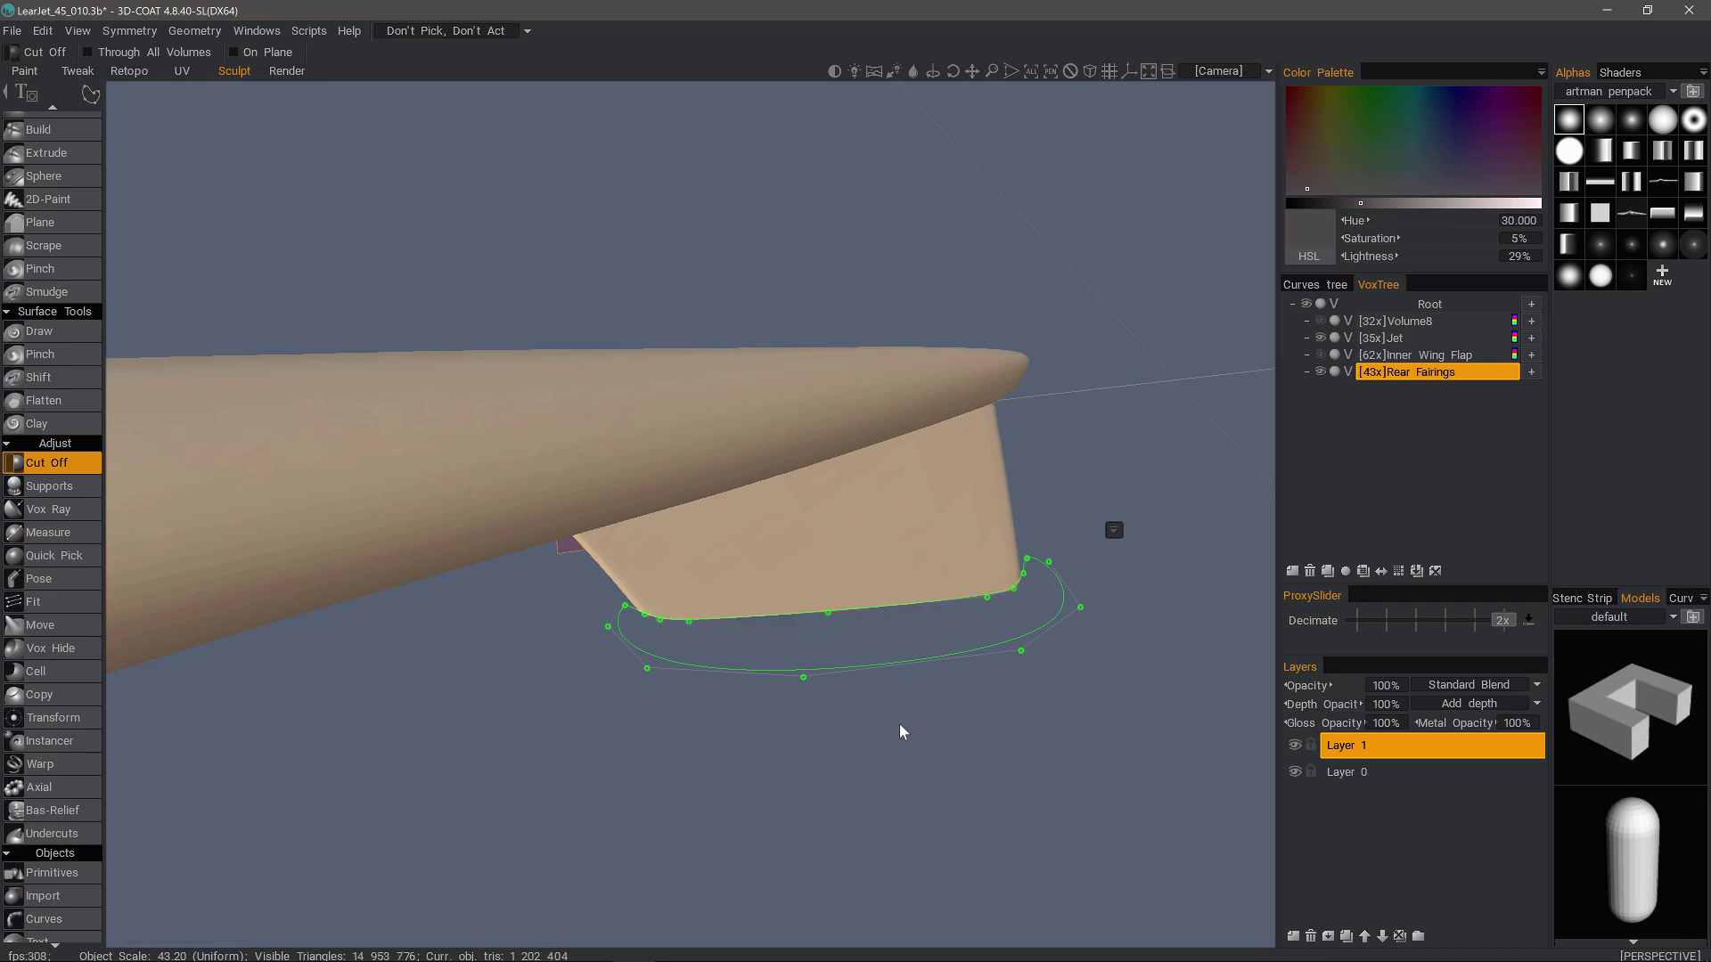
left_click(1115, 530)
key("Escape")
- Try a circular Cut Off in the middle of the tail fairing
left_click(111, 95)
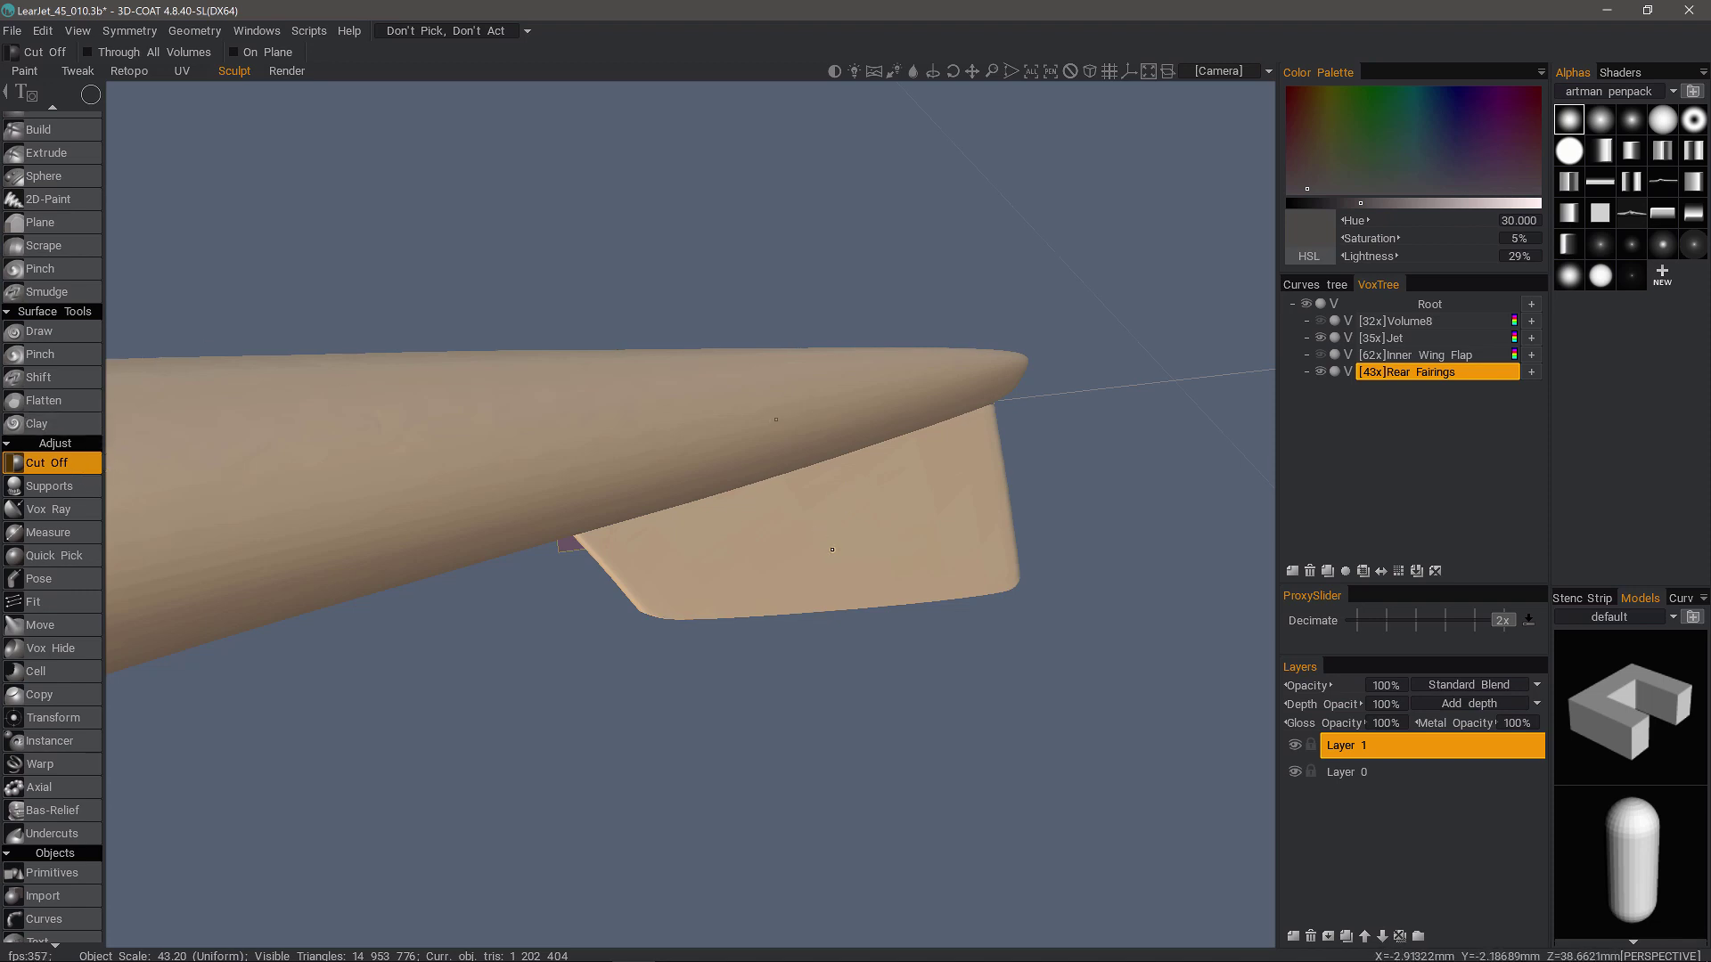
left_click_drag(825, 517, 868, 537)
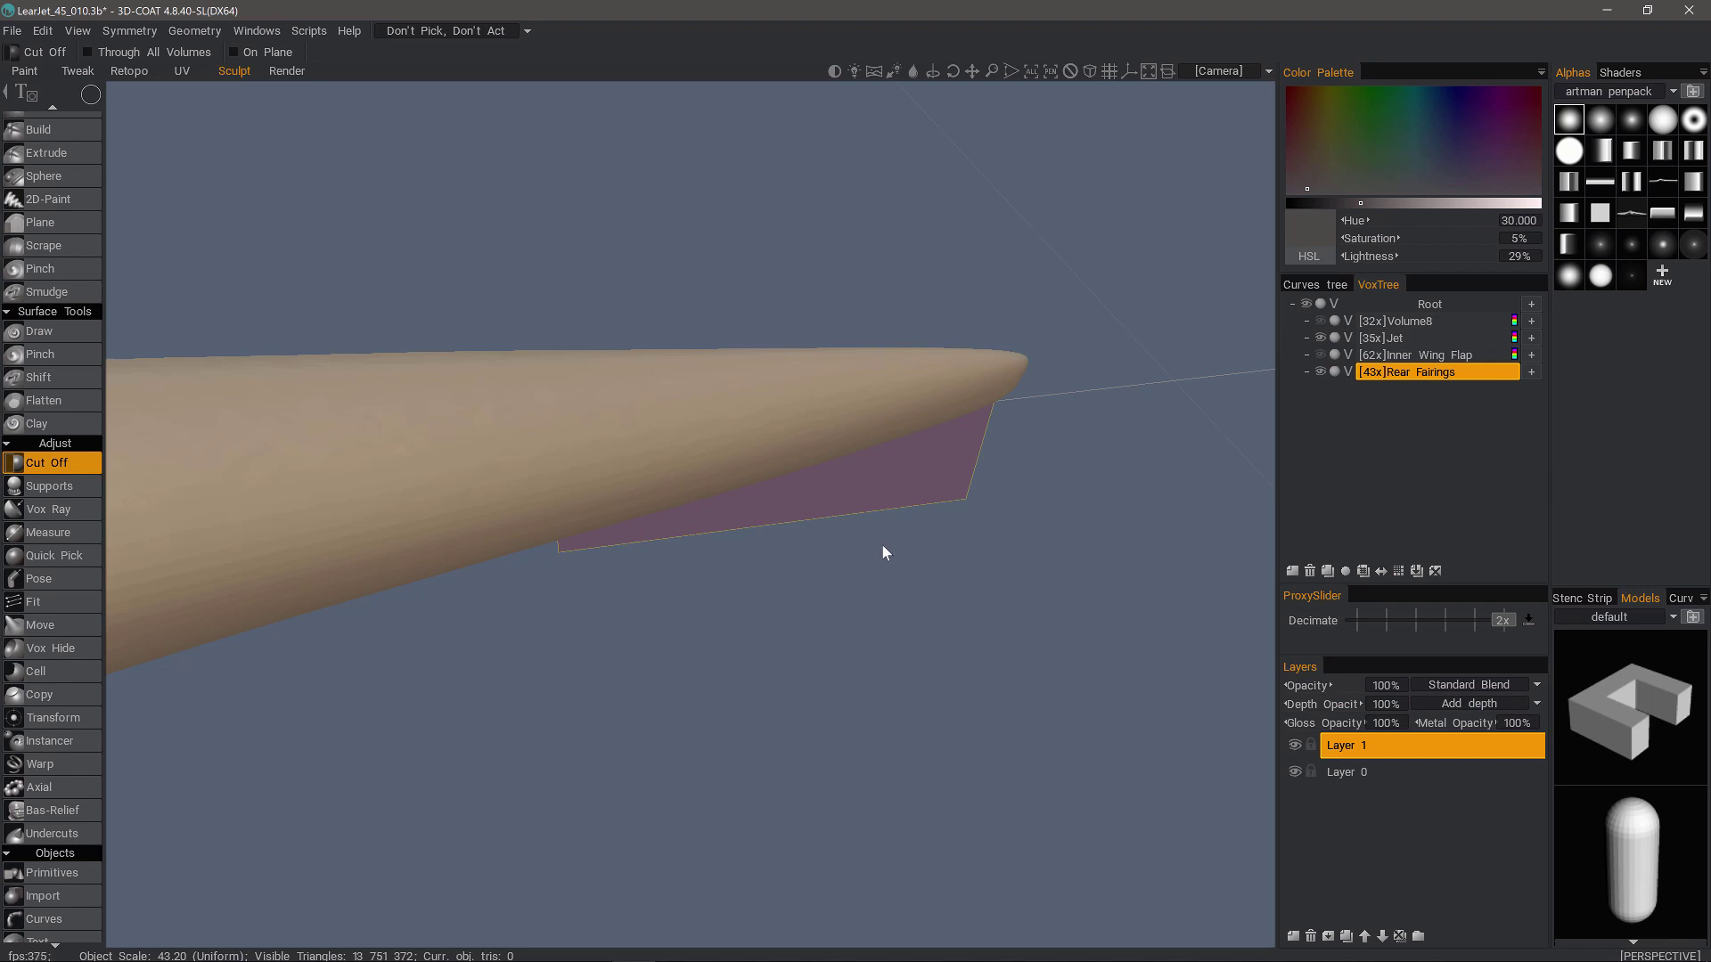
key("ctrl+z")
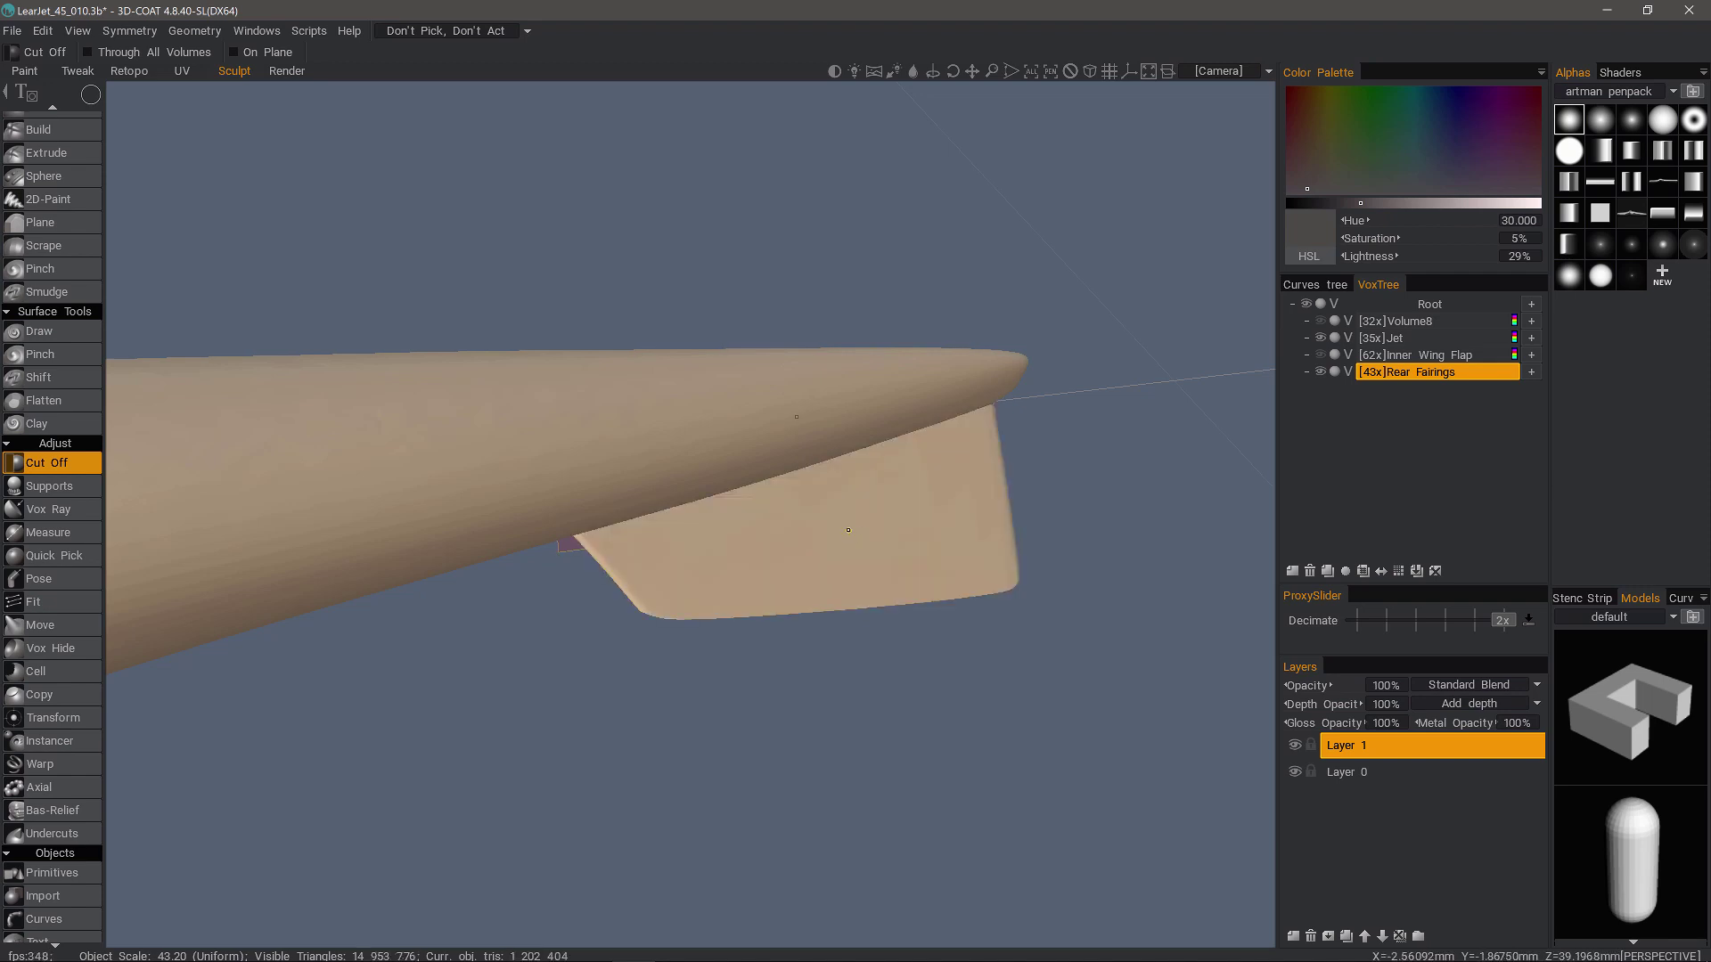
- Turn off symmetry
right_click(855, 531)
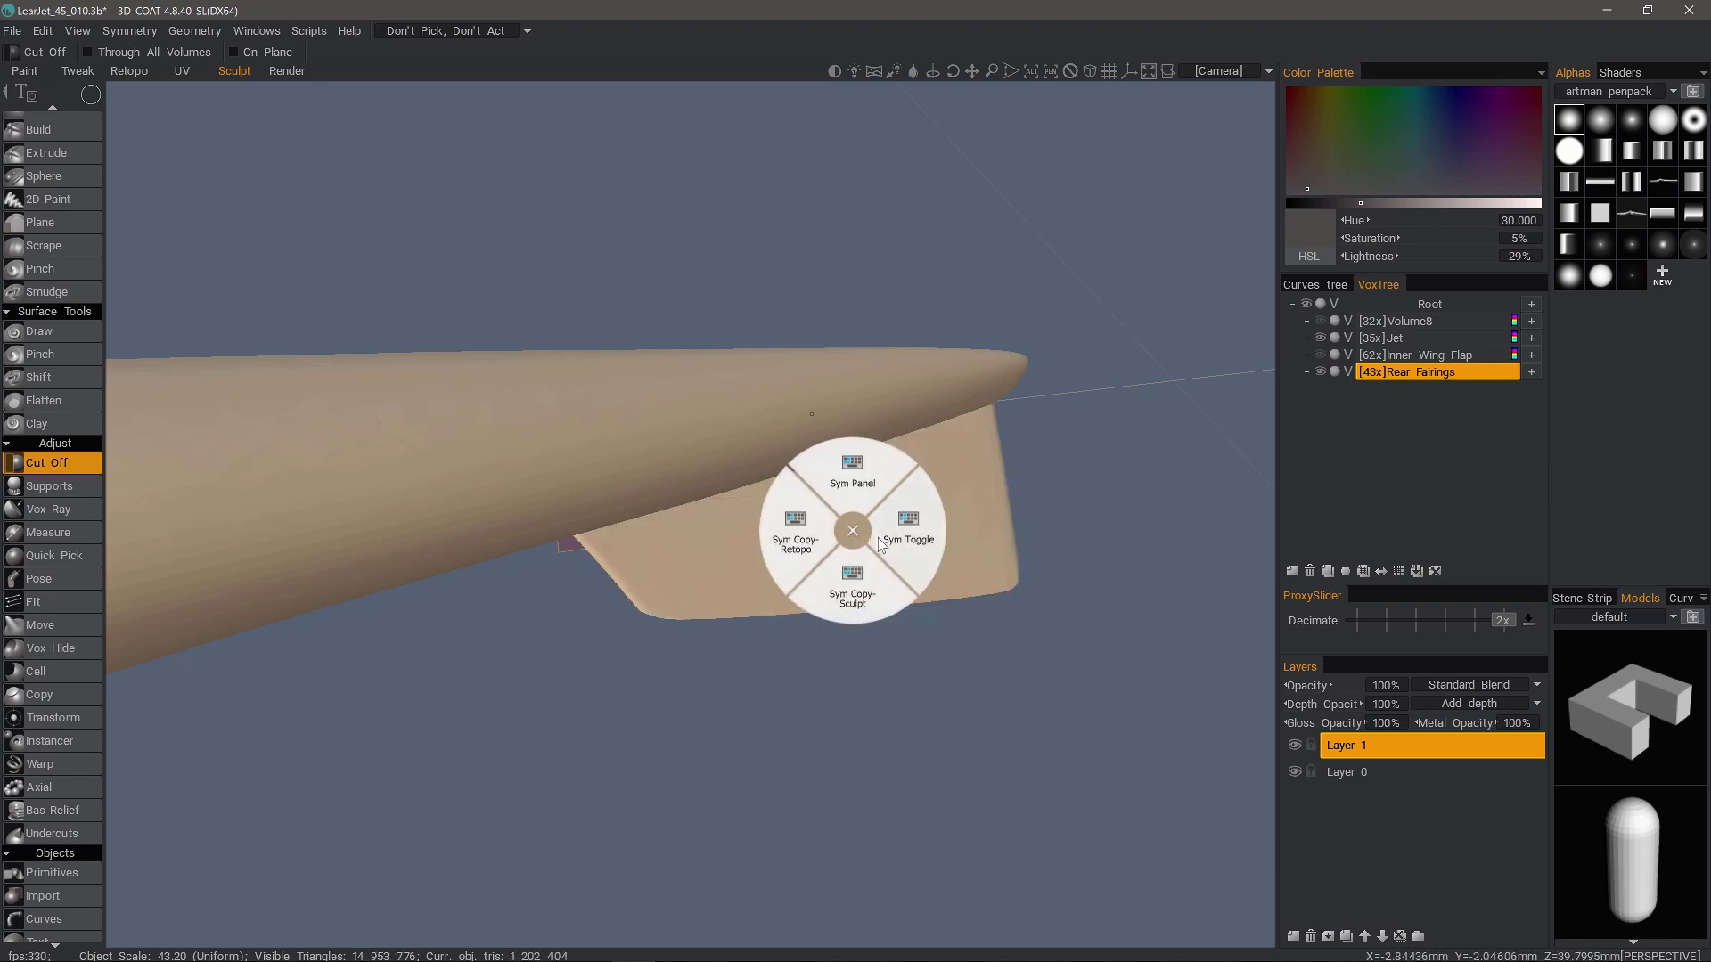
left_click(878, 538)
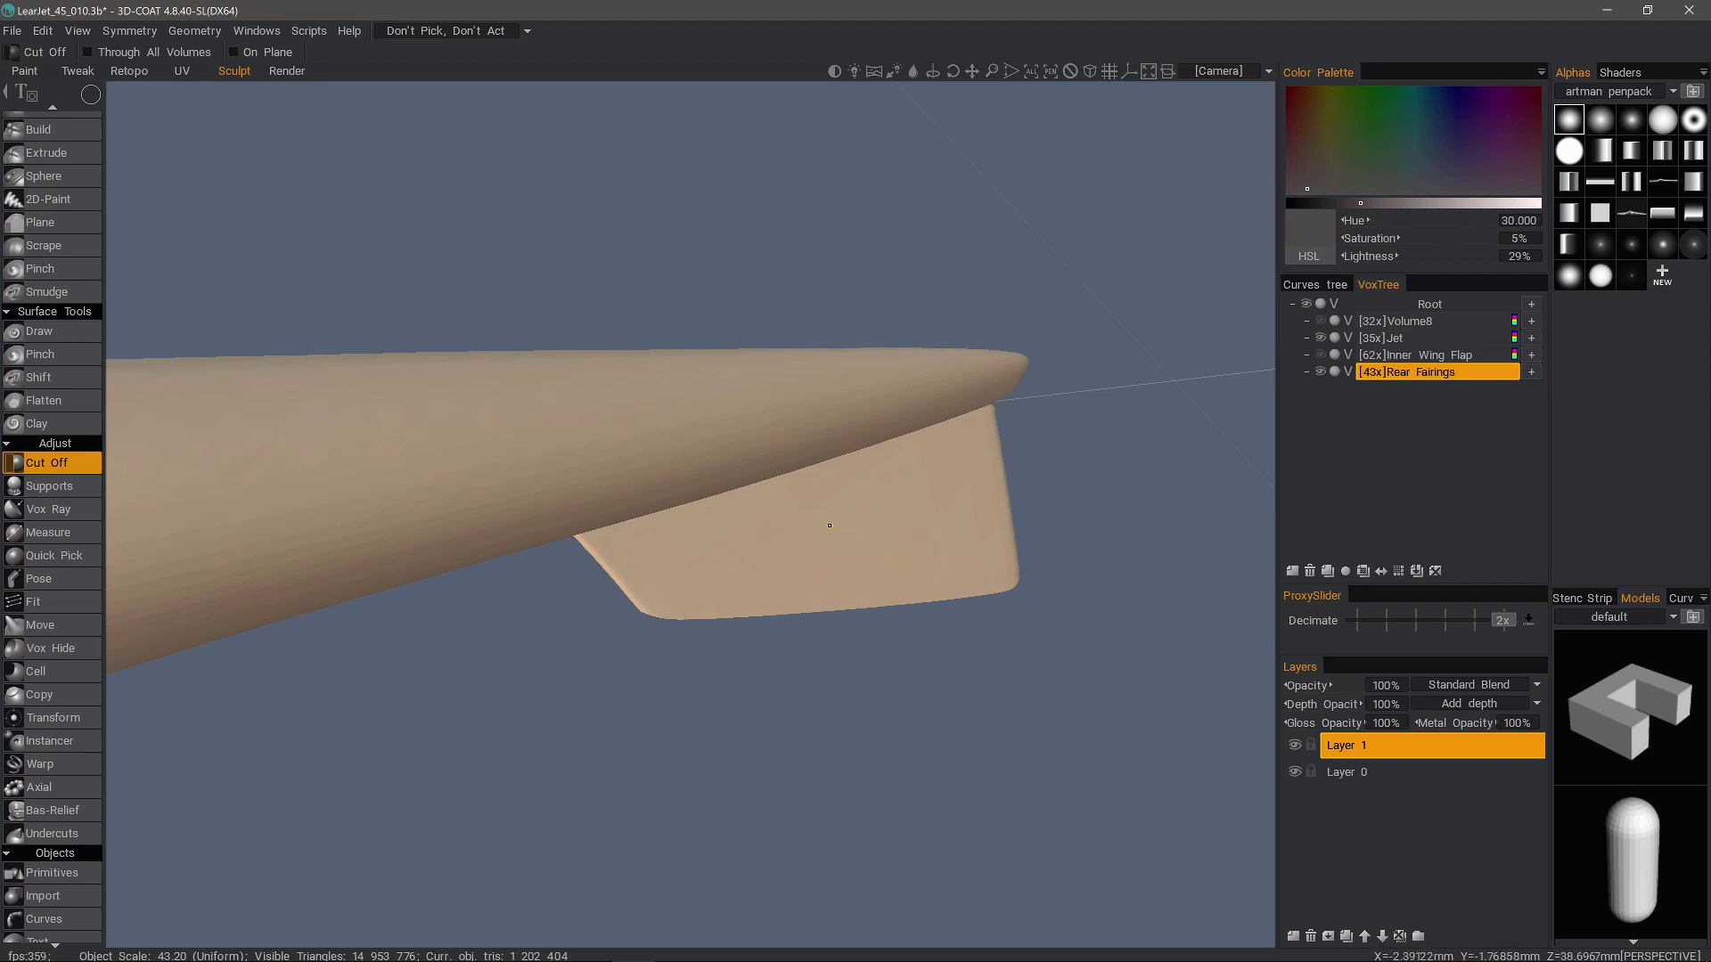
- Try an inverted circular Cut Off that keeps only the small disc of the fairing inside the circle
left_click_drag(829, 525, 868, 535, "shift")
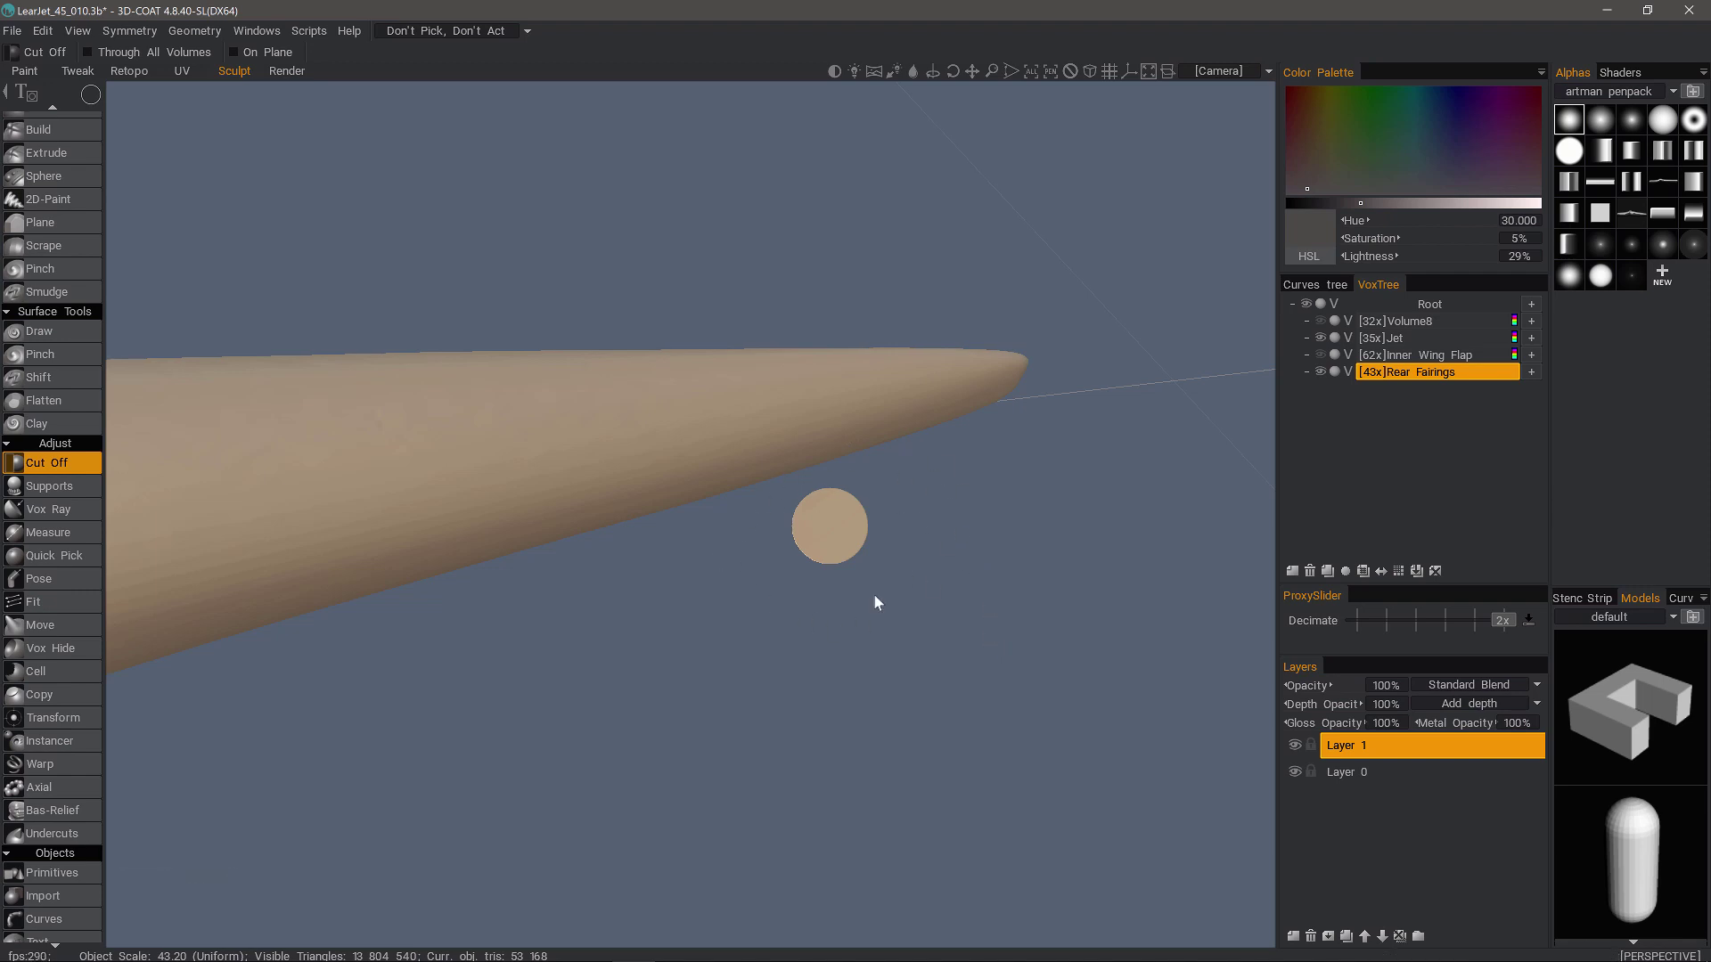
middle_click_drag(939, 523, 762, 545)
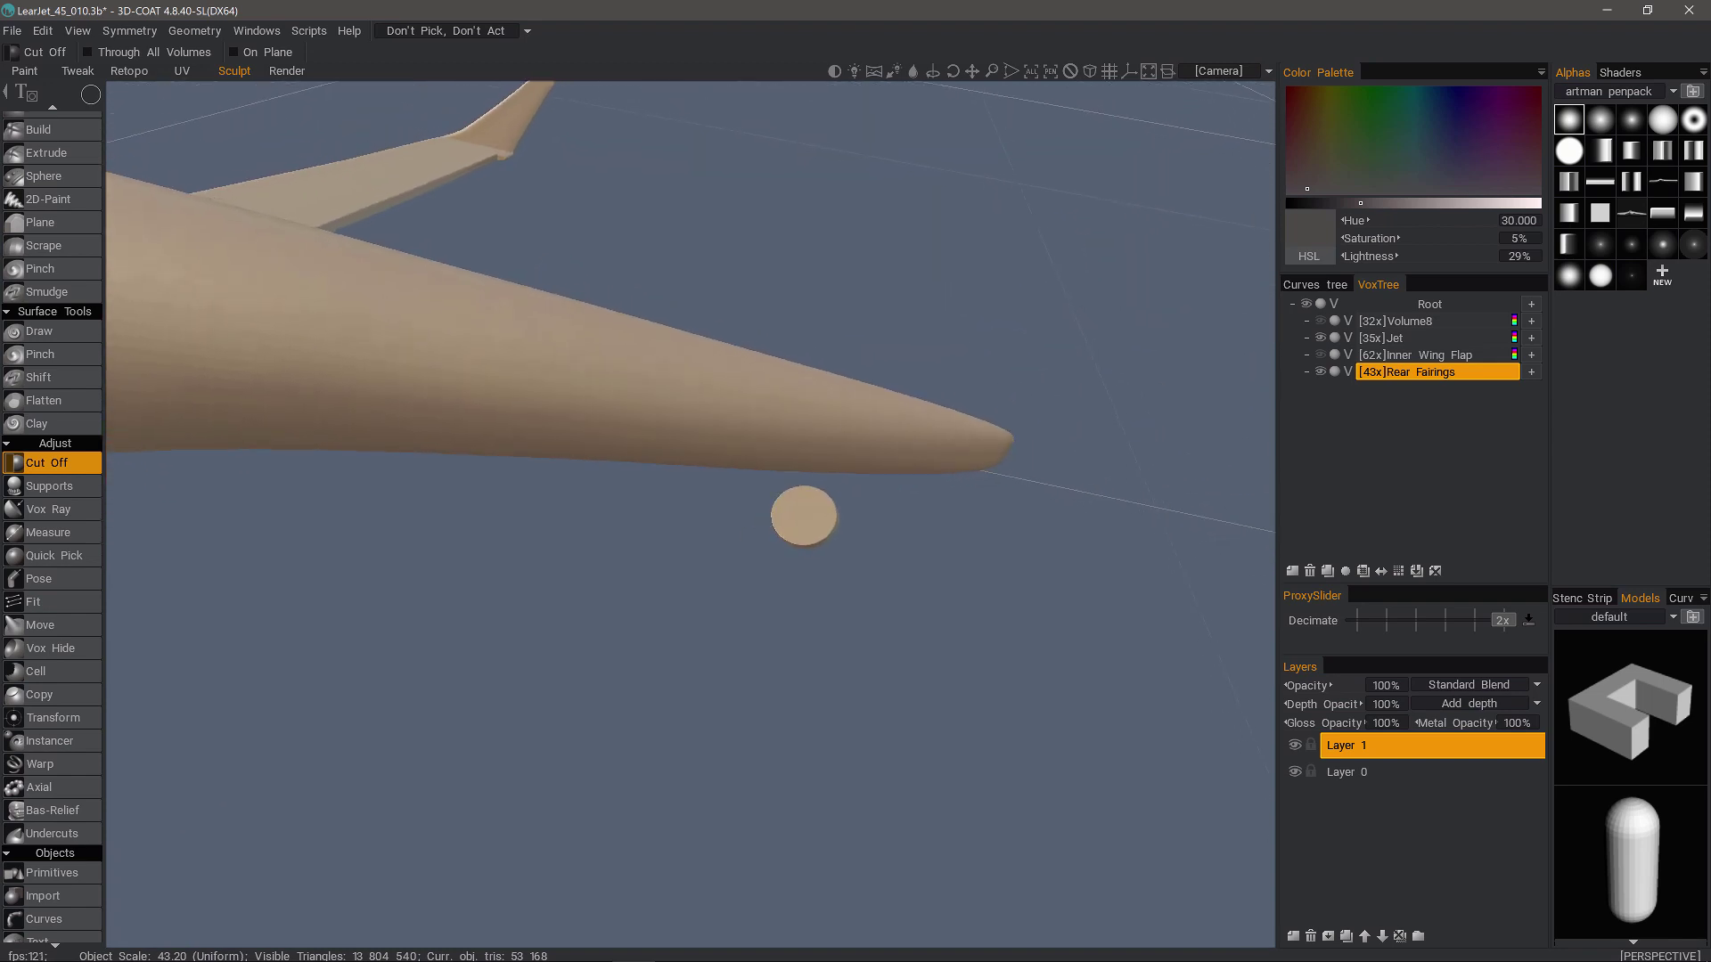
key("ctrl+z")
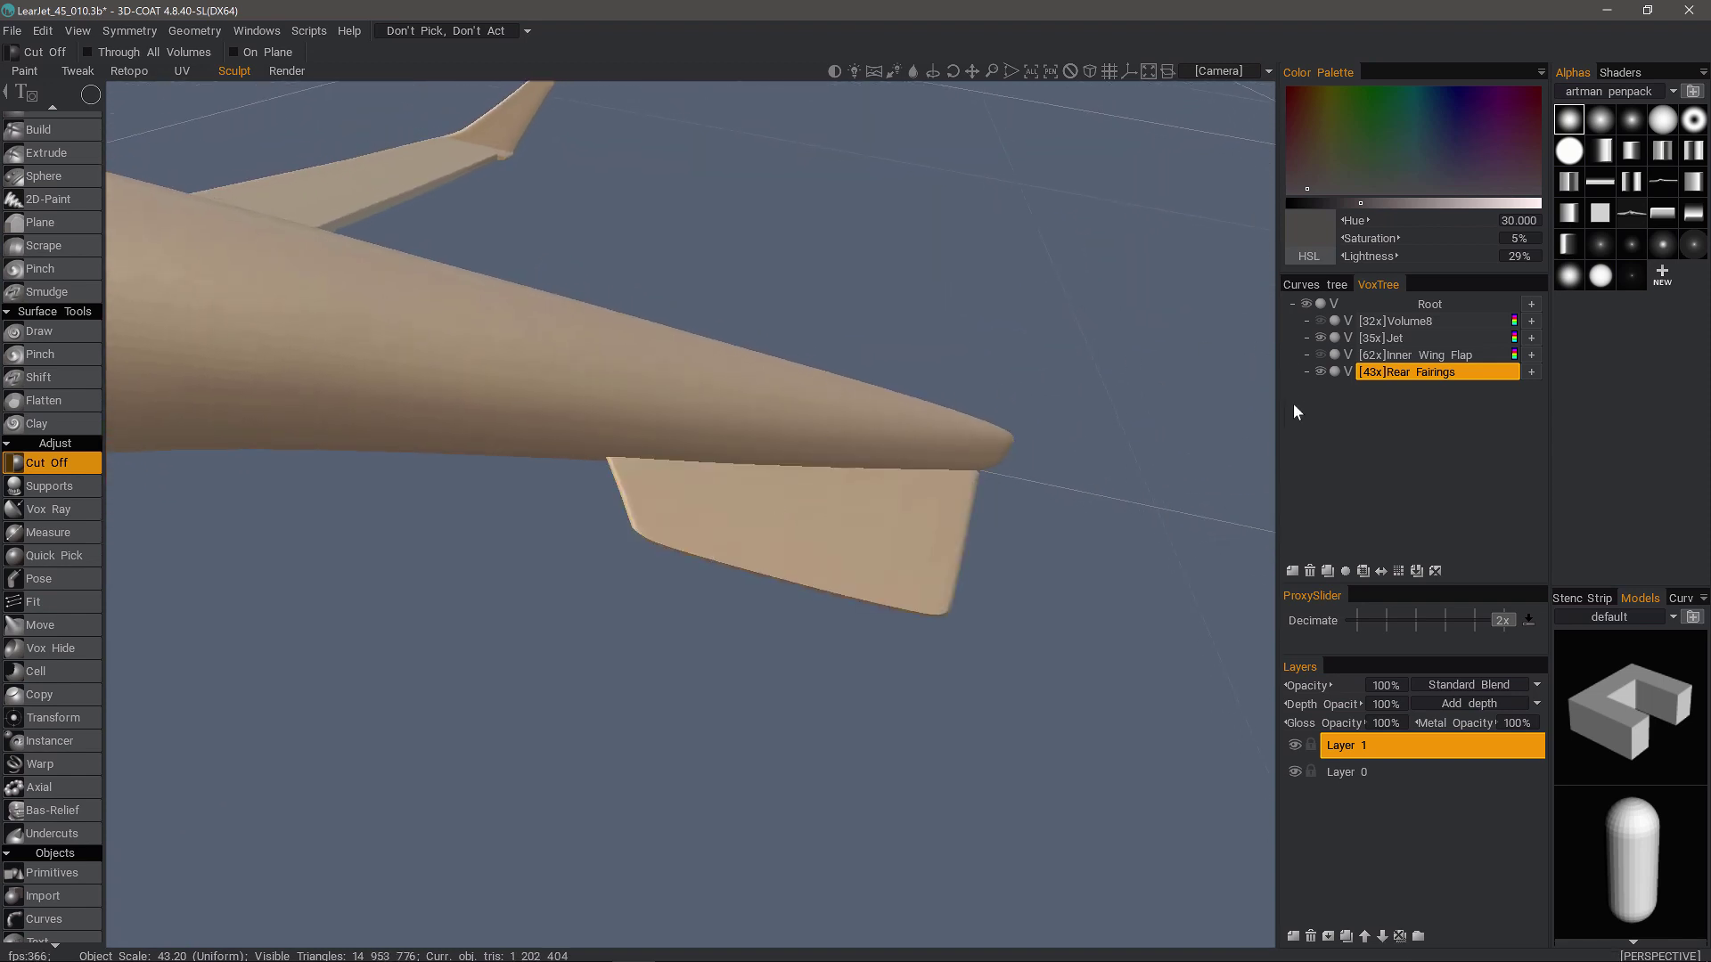
- Convert the Rear Fairings volume from voxel to surface mode, keeping Cut Off as the tool
left_click(1350, 376)
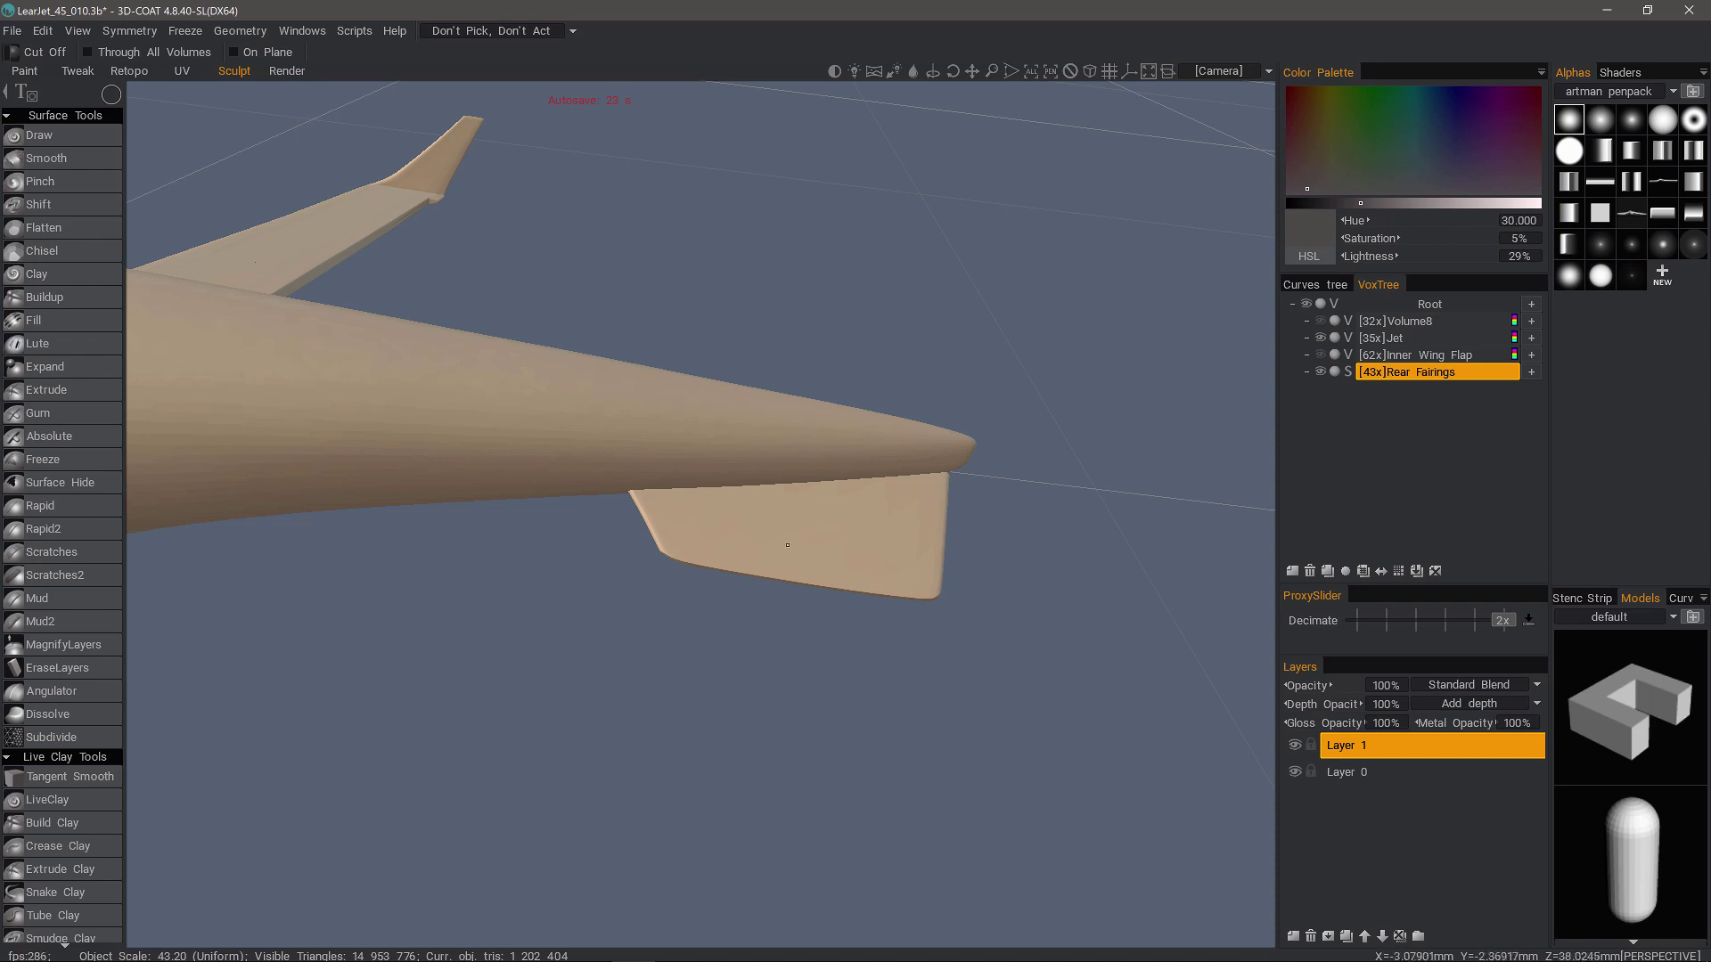
left_click_drag(1078, 372, 1151, 374)
scroll(89, 838, "down", 14)
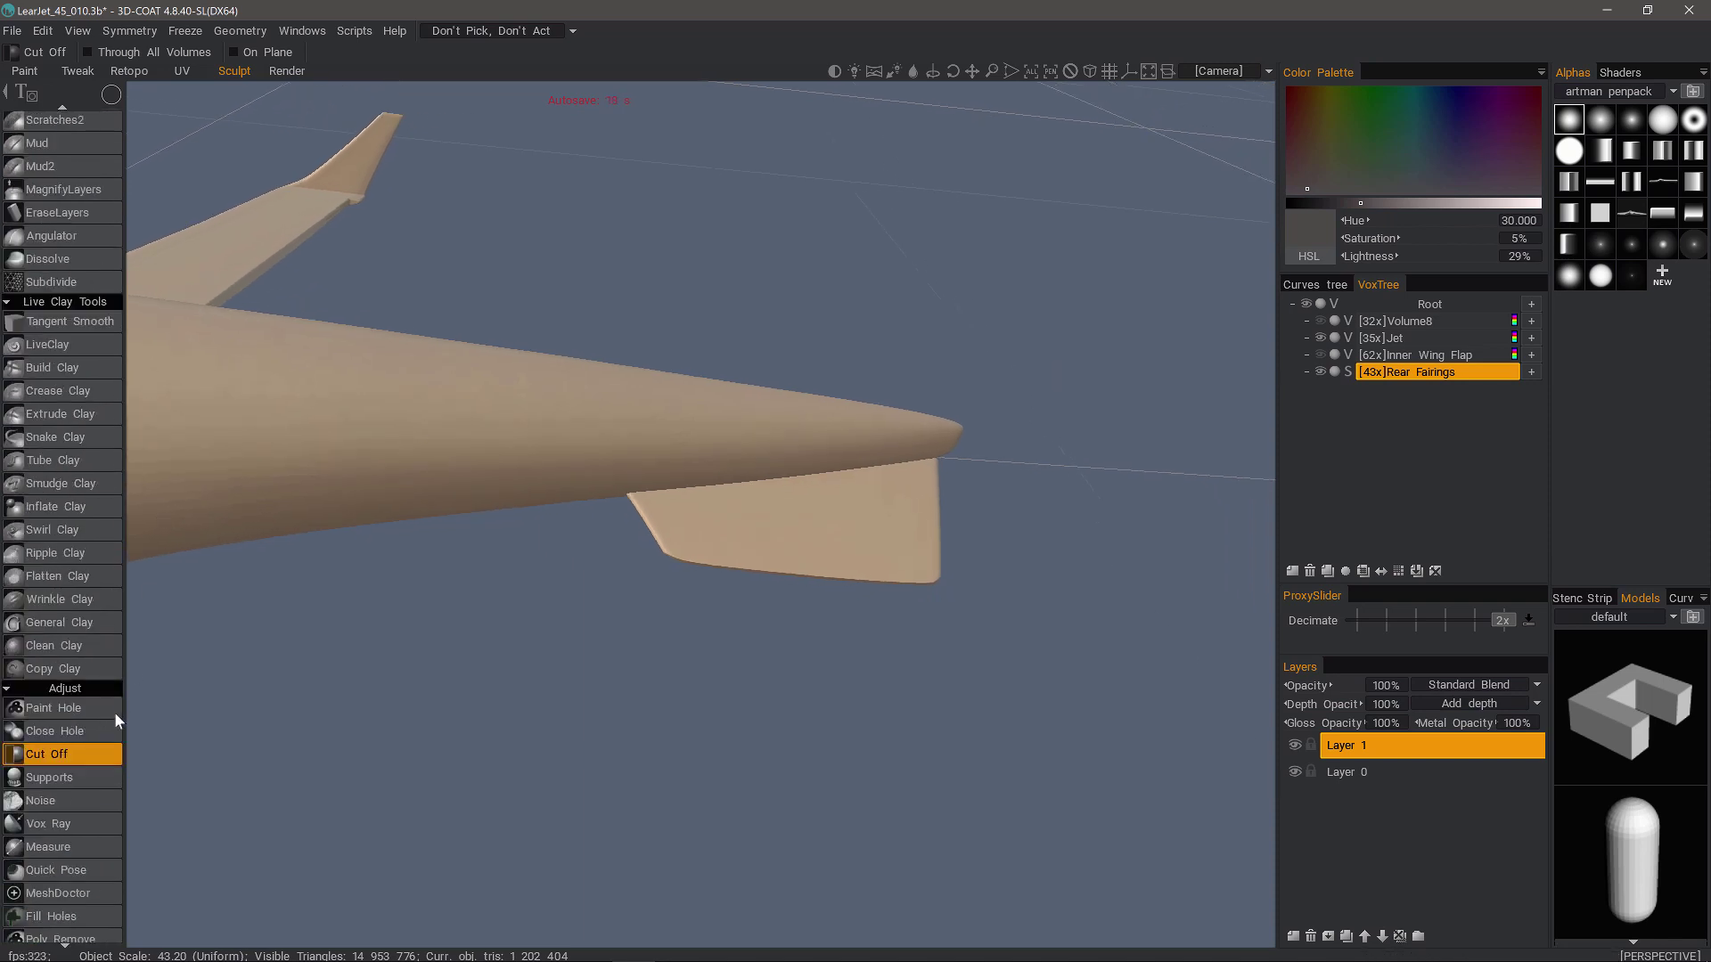
scroll(107, 525, "down", 2)
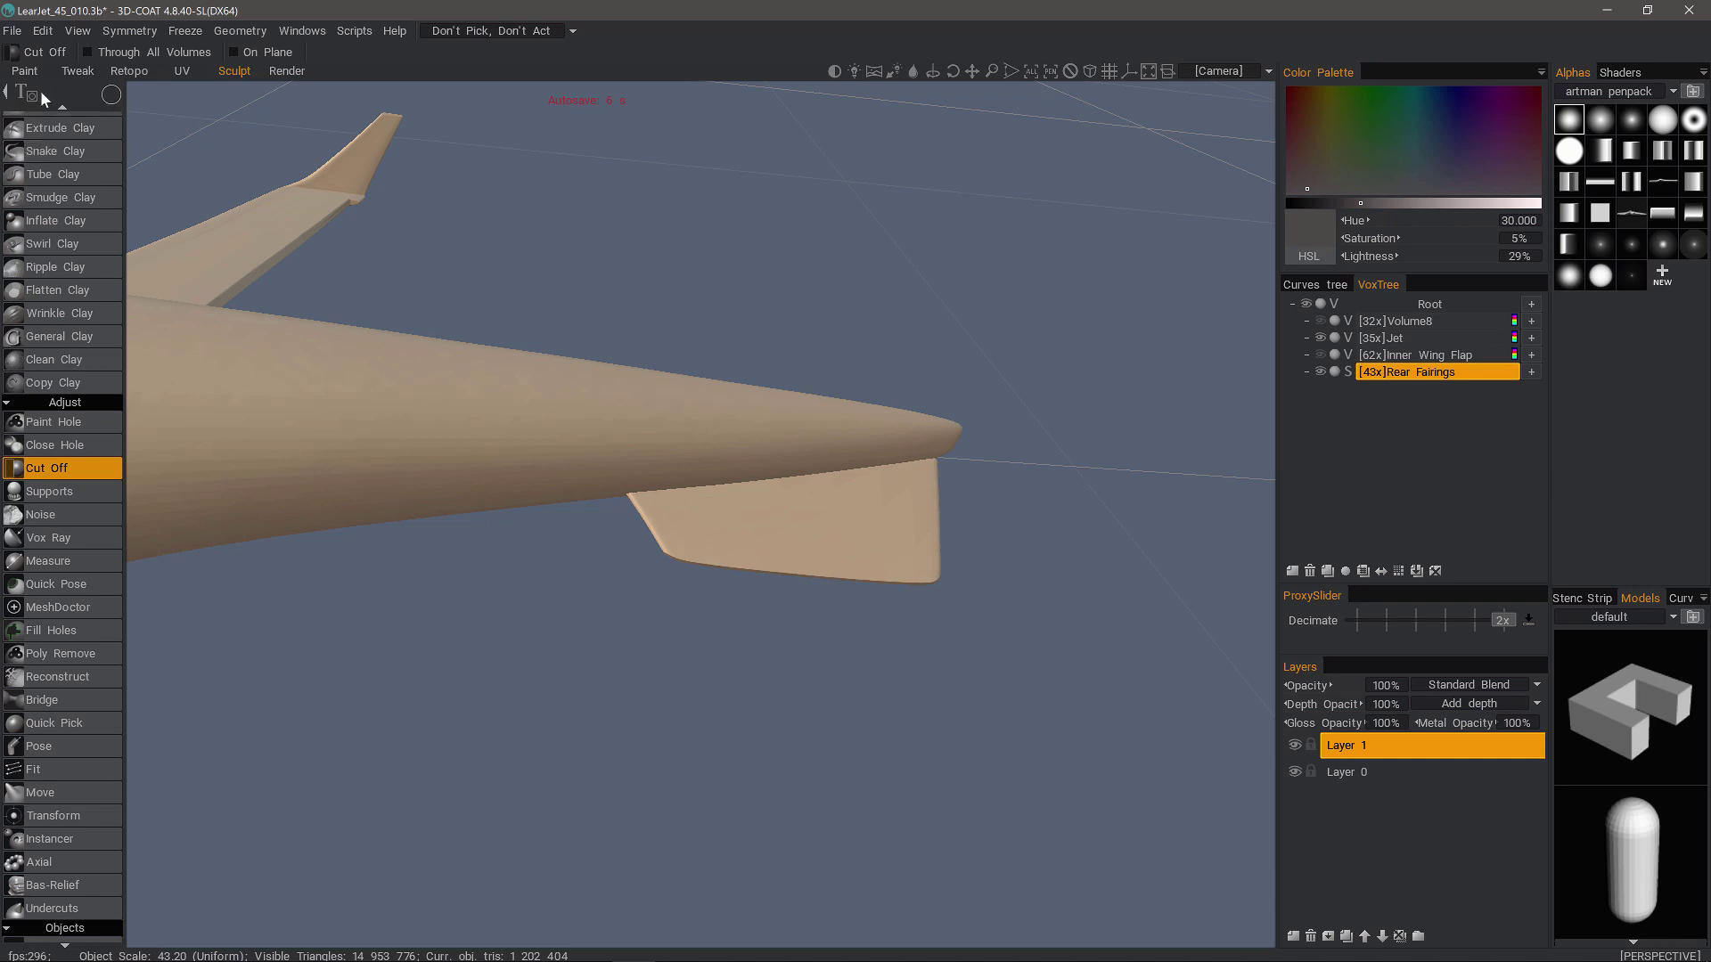
- Try a multi-point polygonal outline Cut Off that carves a narrow hook-shaped slot from the tail fairing's lower edge into its middle
left_click(110, 95)
left_click(450, 96)
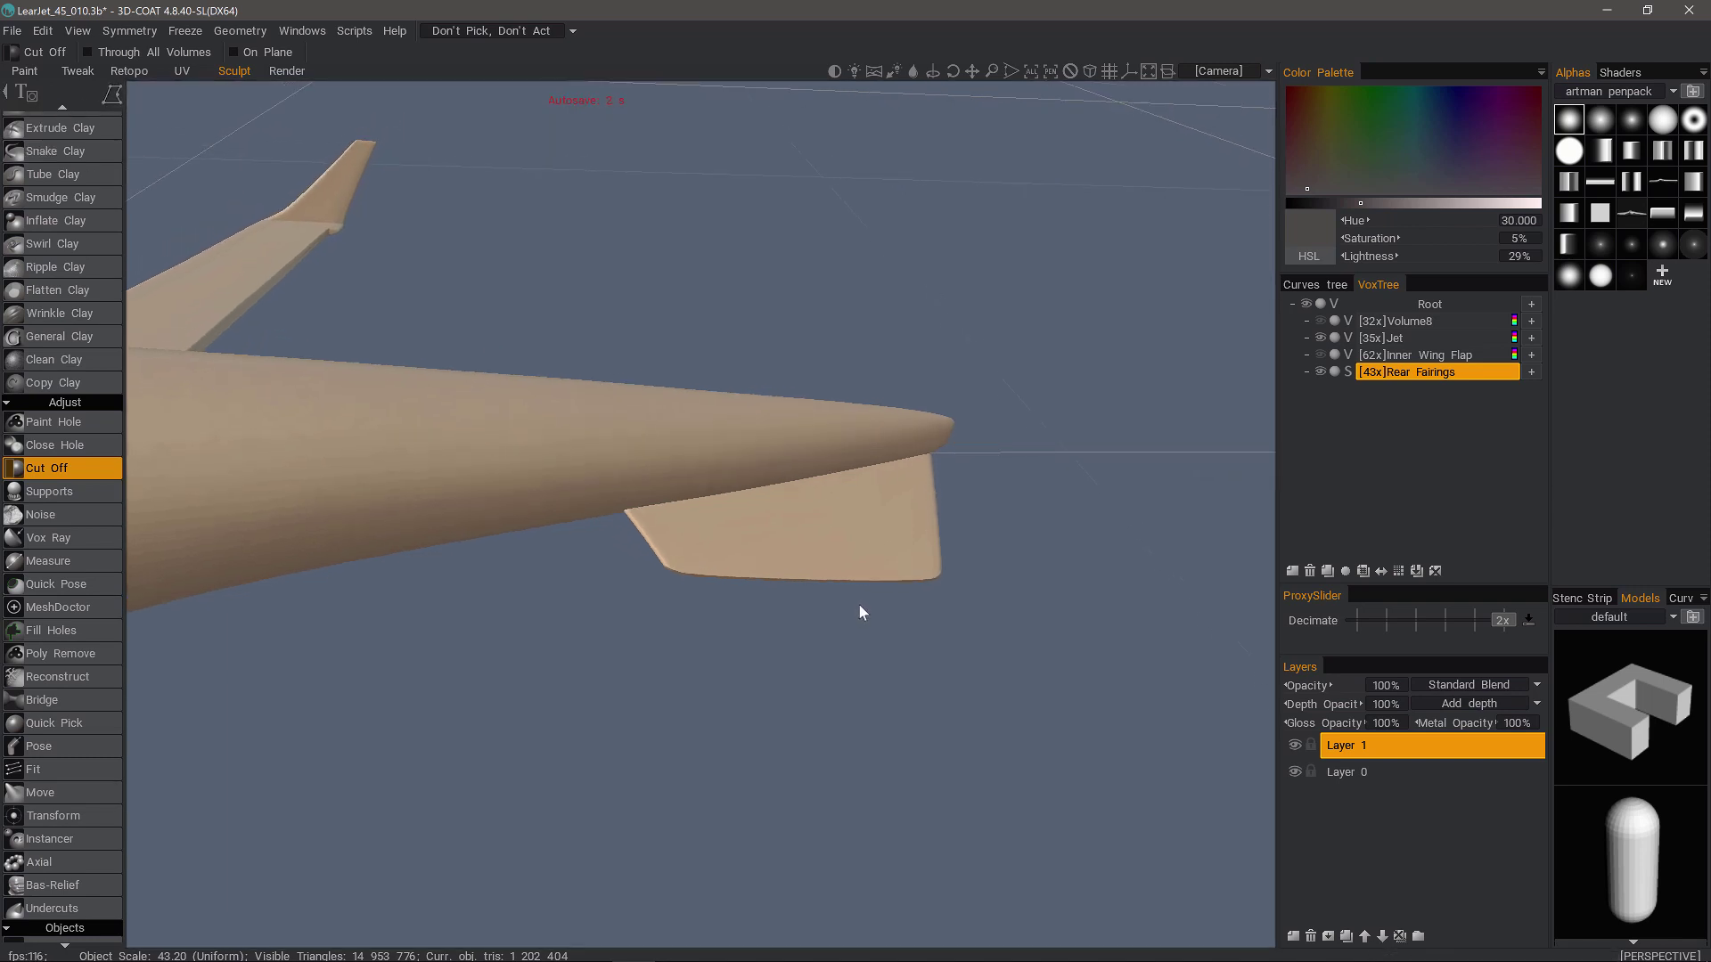
left_click(823, 525)
left_click(865, 535)
left_click(827, 517)
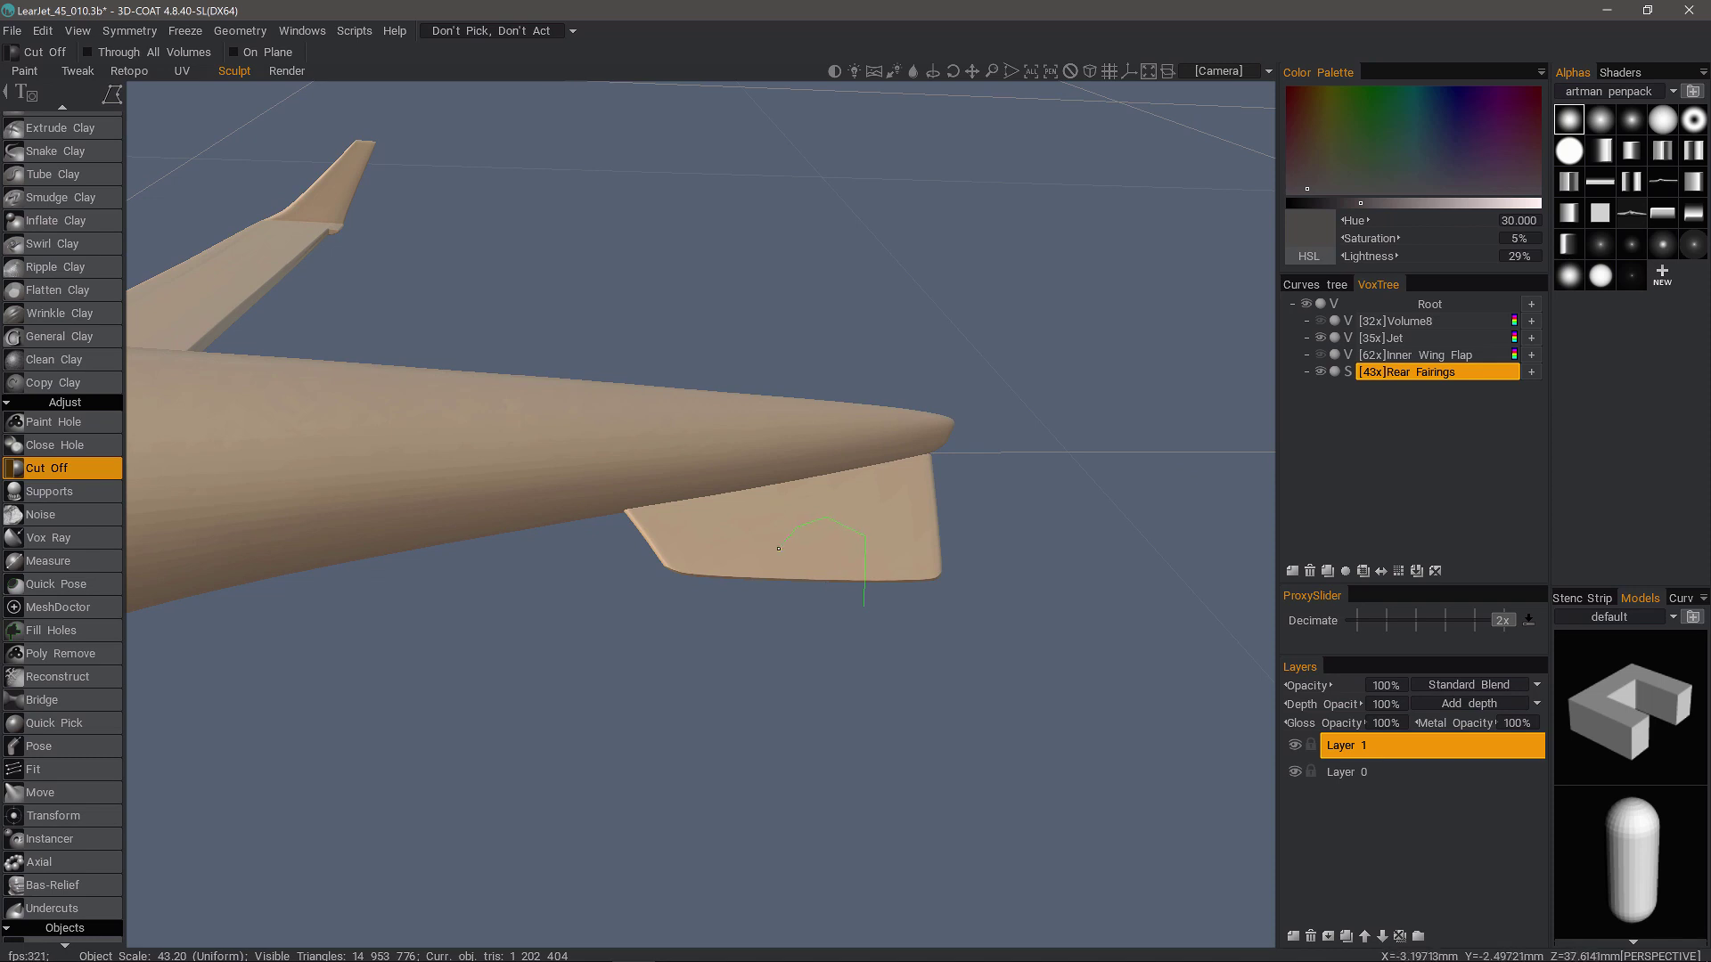
left_click(797, 532)
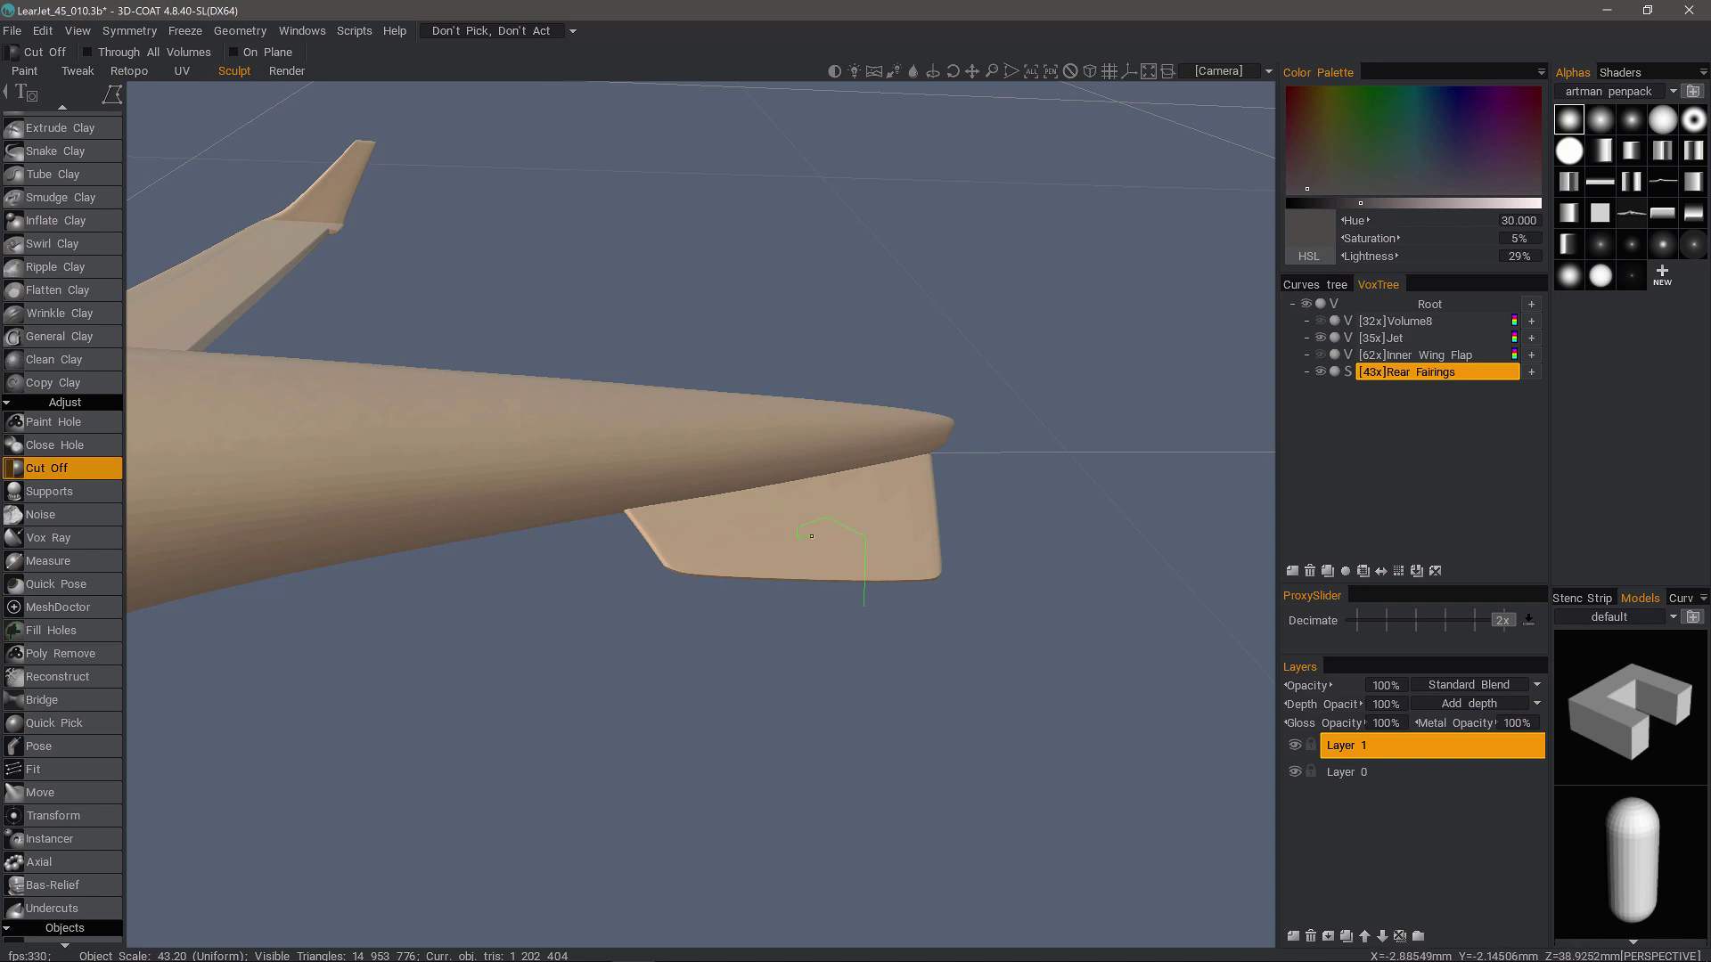
left_click(811, 539)
left_click(862, 605)
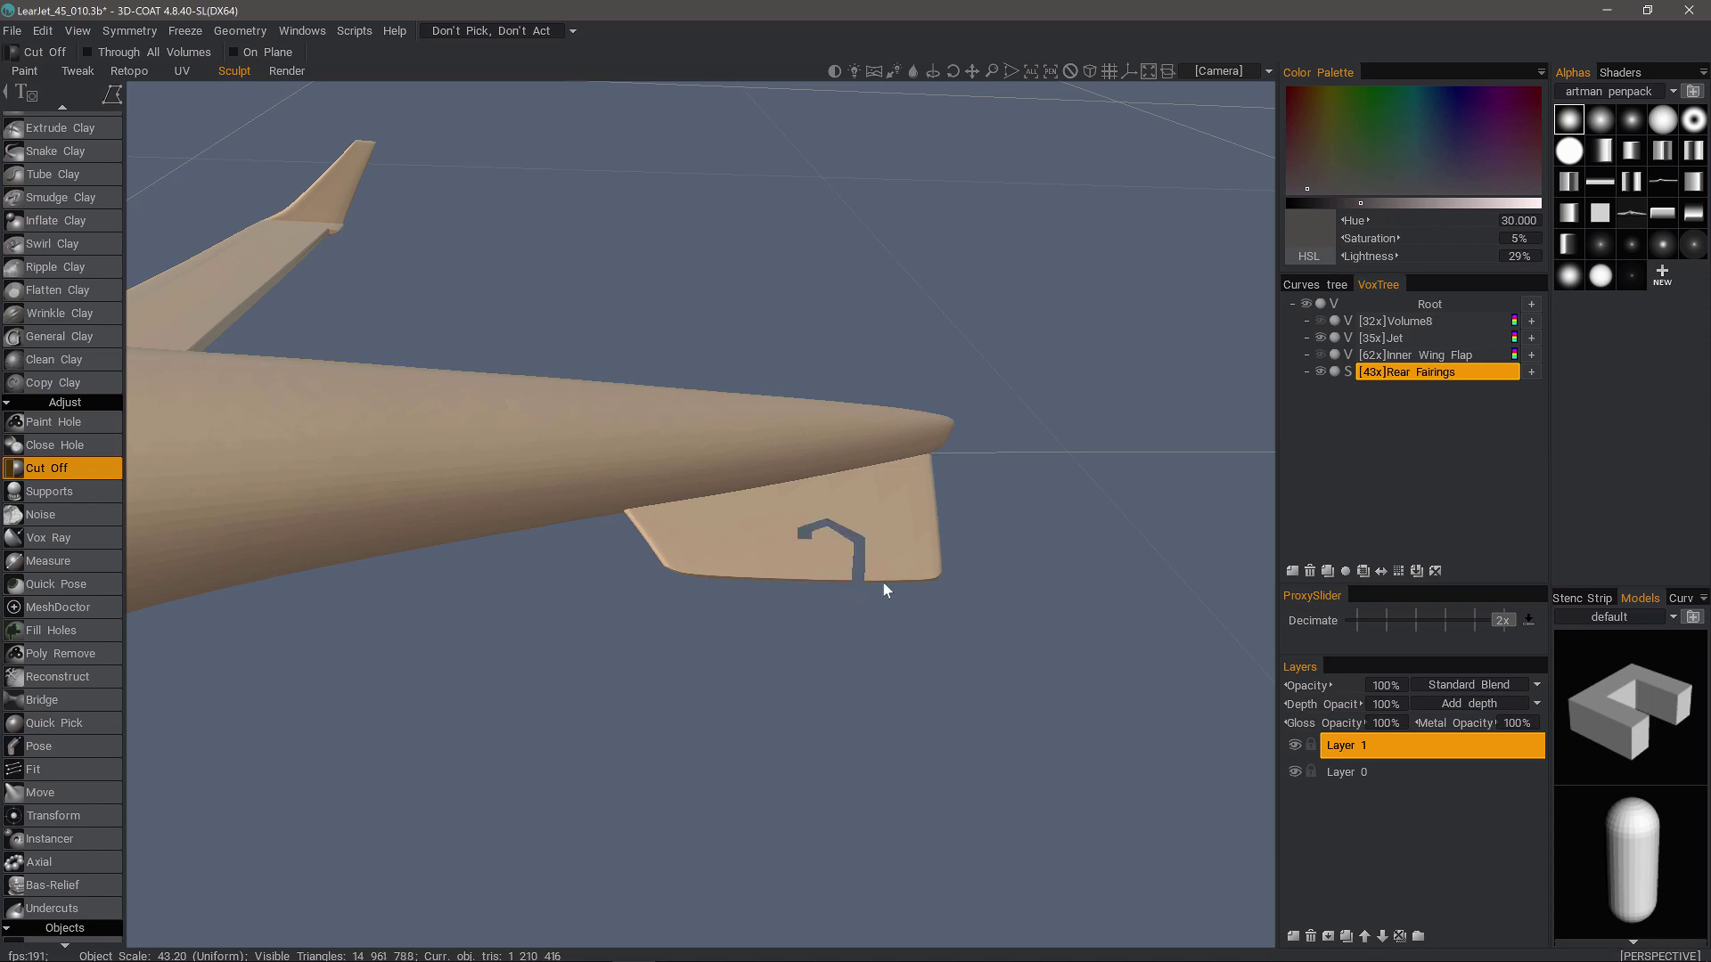
- Examine the edges and inner walls of the hook-shaped cut in the tail fairing up close from several angles
middle_click_drag(882, 581, 711, 579, "alt")
scroll(711, 579, "up", 5)
left_click_drag(711, 580, 460, 628, "alt")
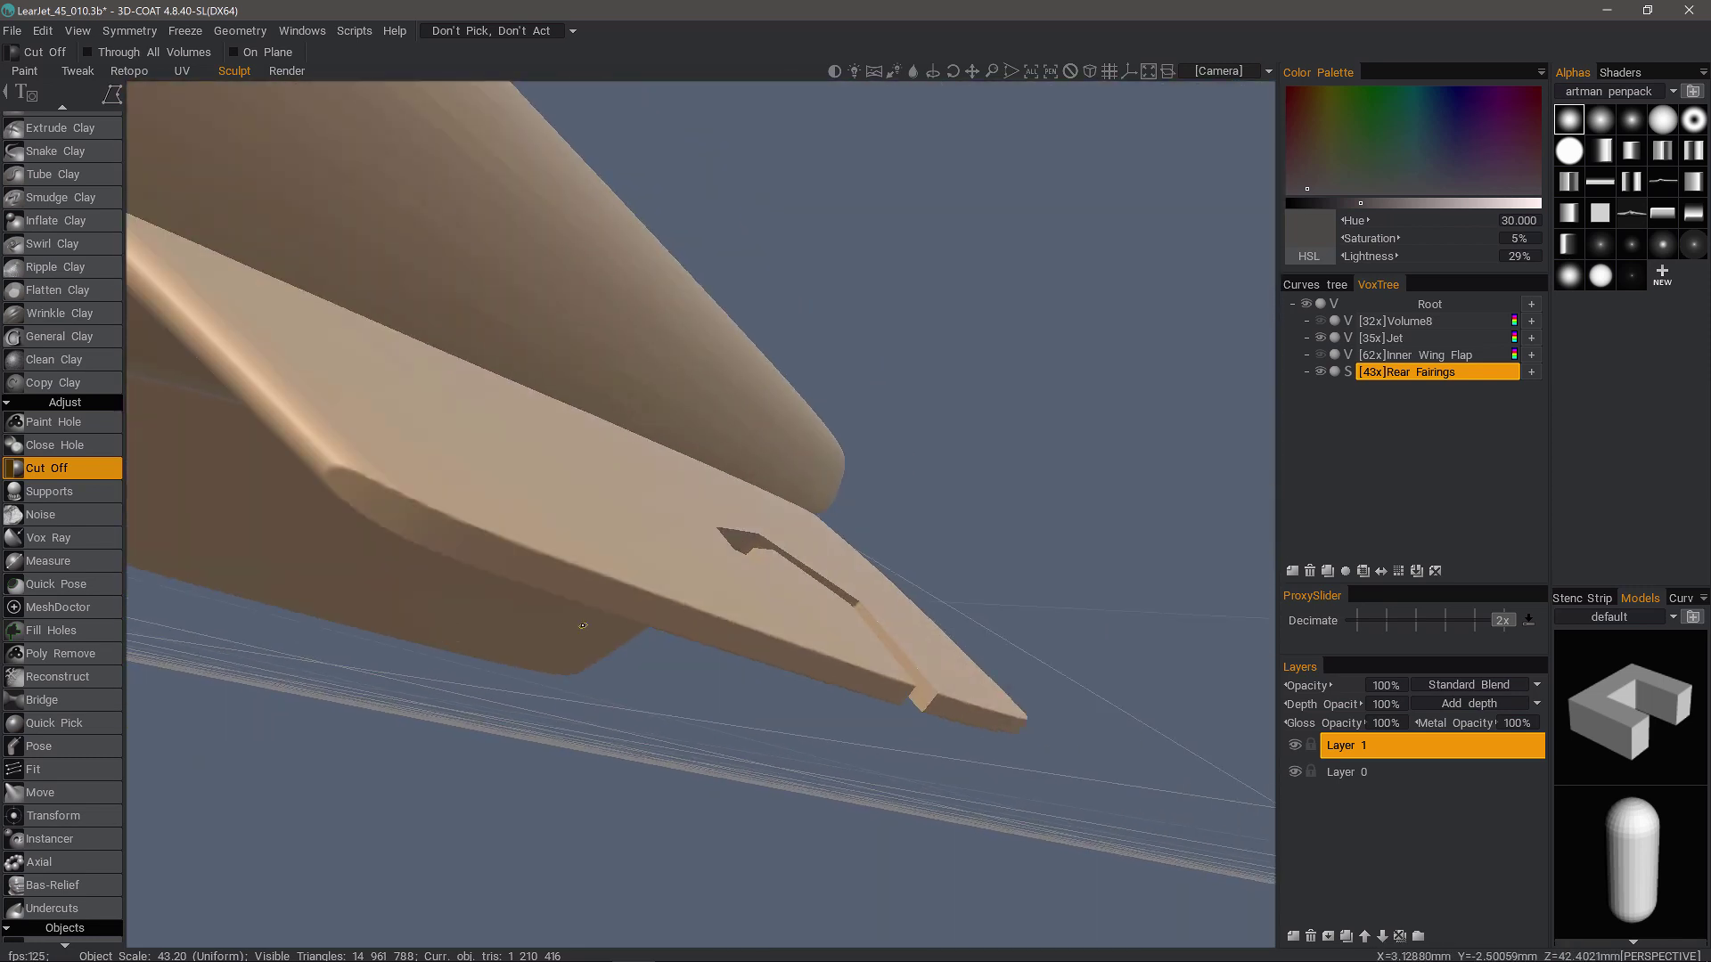
left_click_drag(825, 417, 838, 424, "alt")
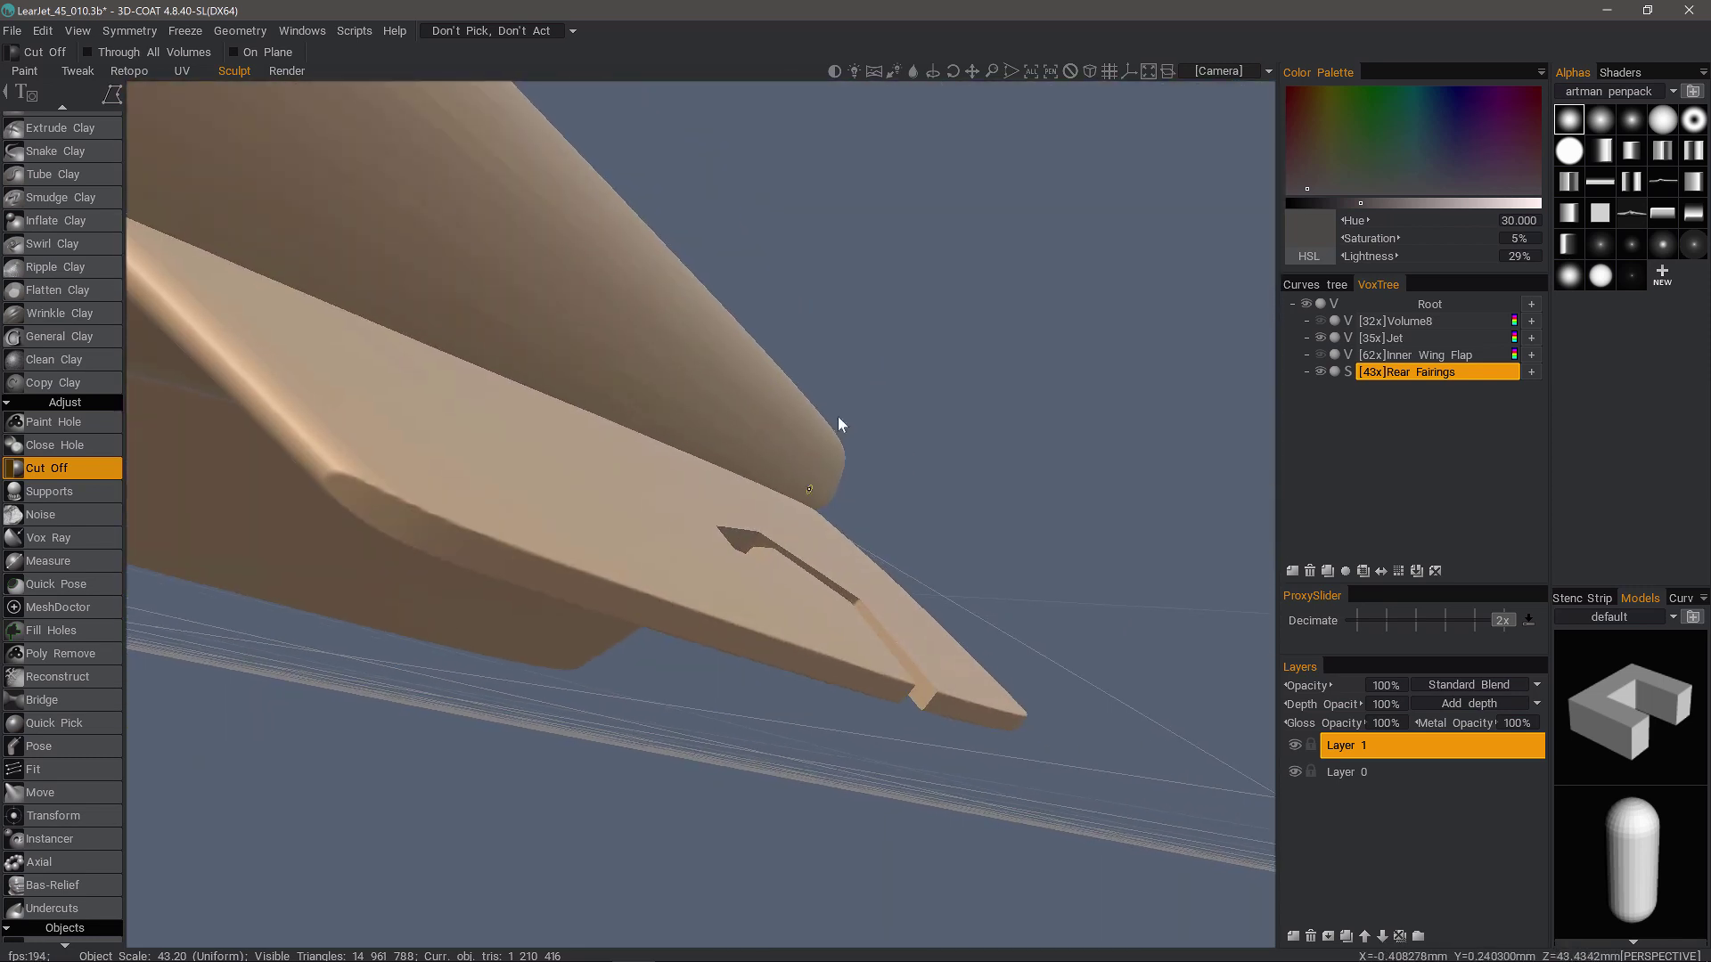
scroll(810, 567, "up", 3)
scroll(824, 563, "up", 4)
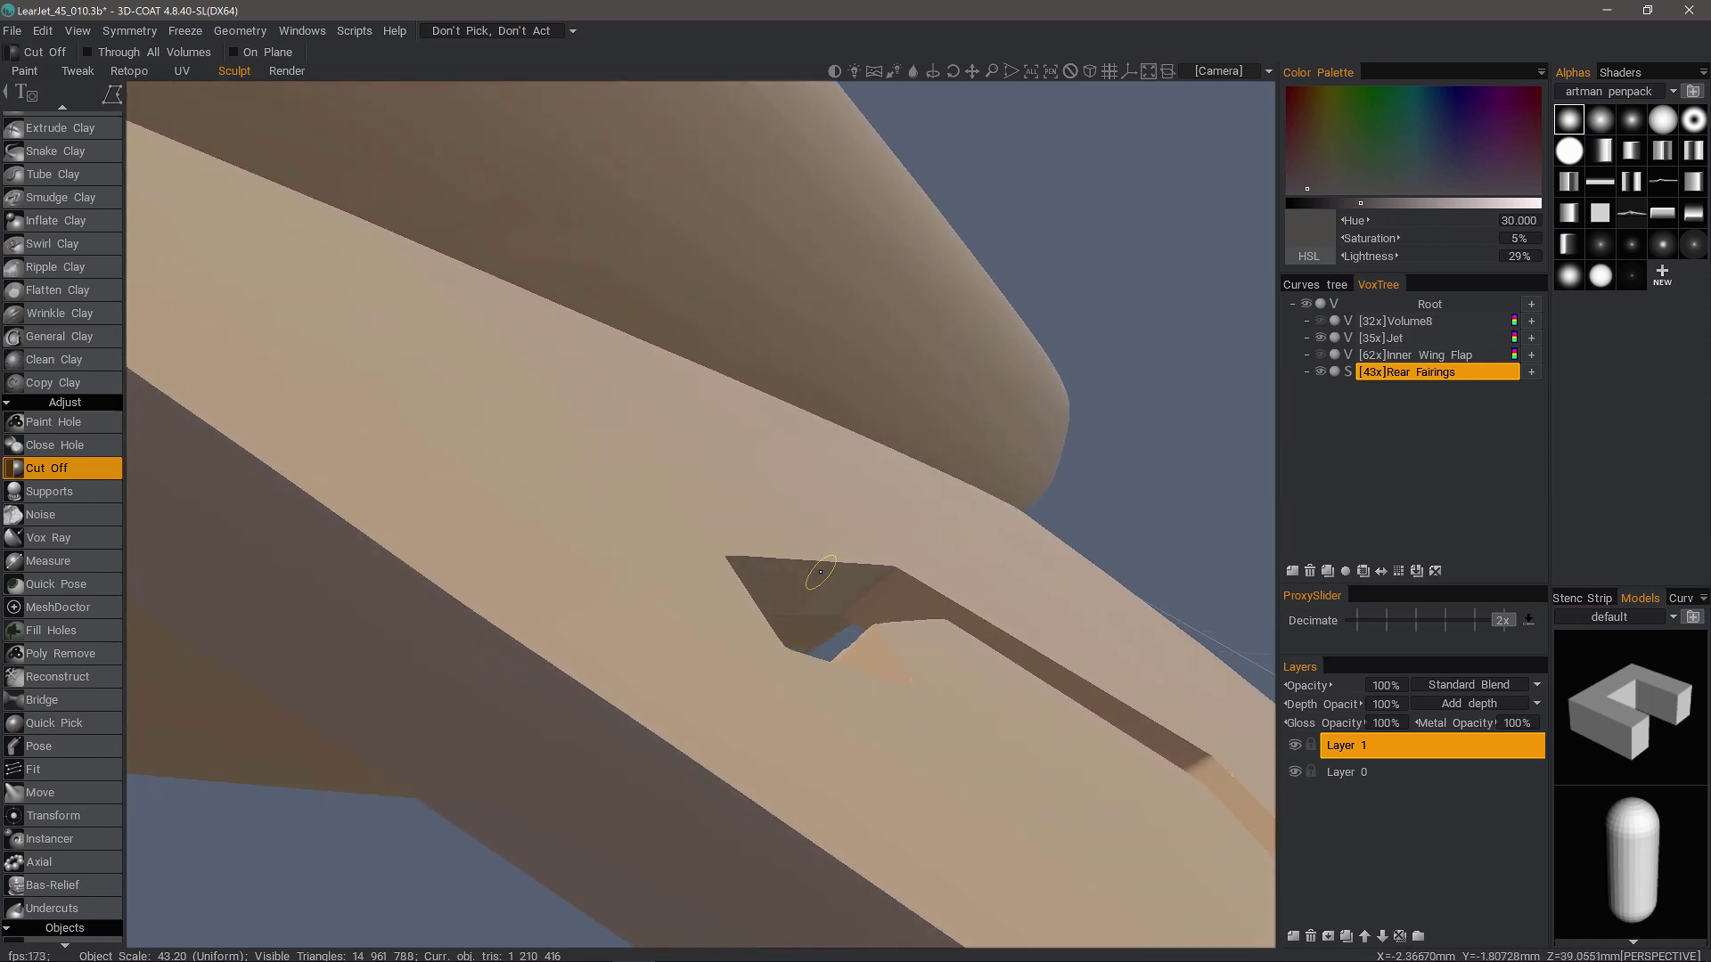
left_click_drag(832, 558, 984, 497, "alt")
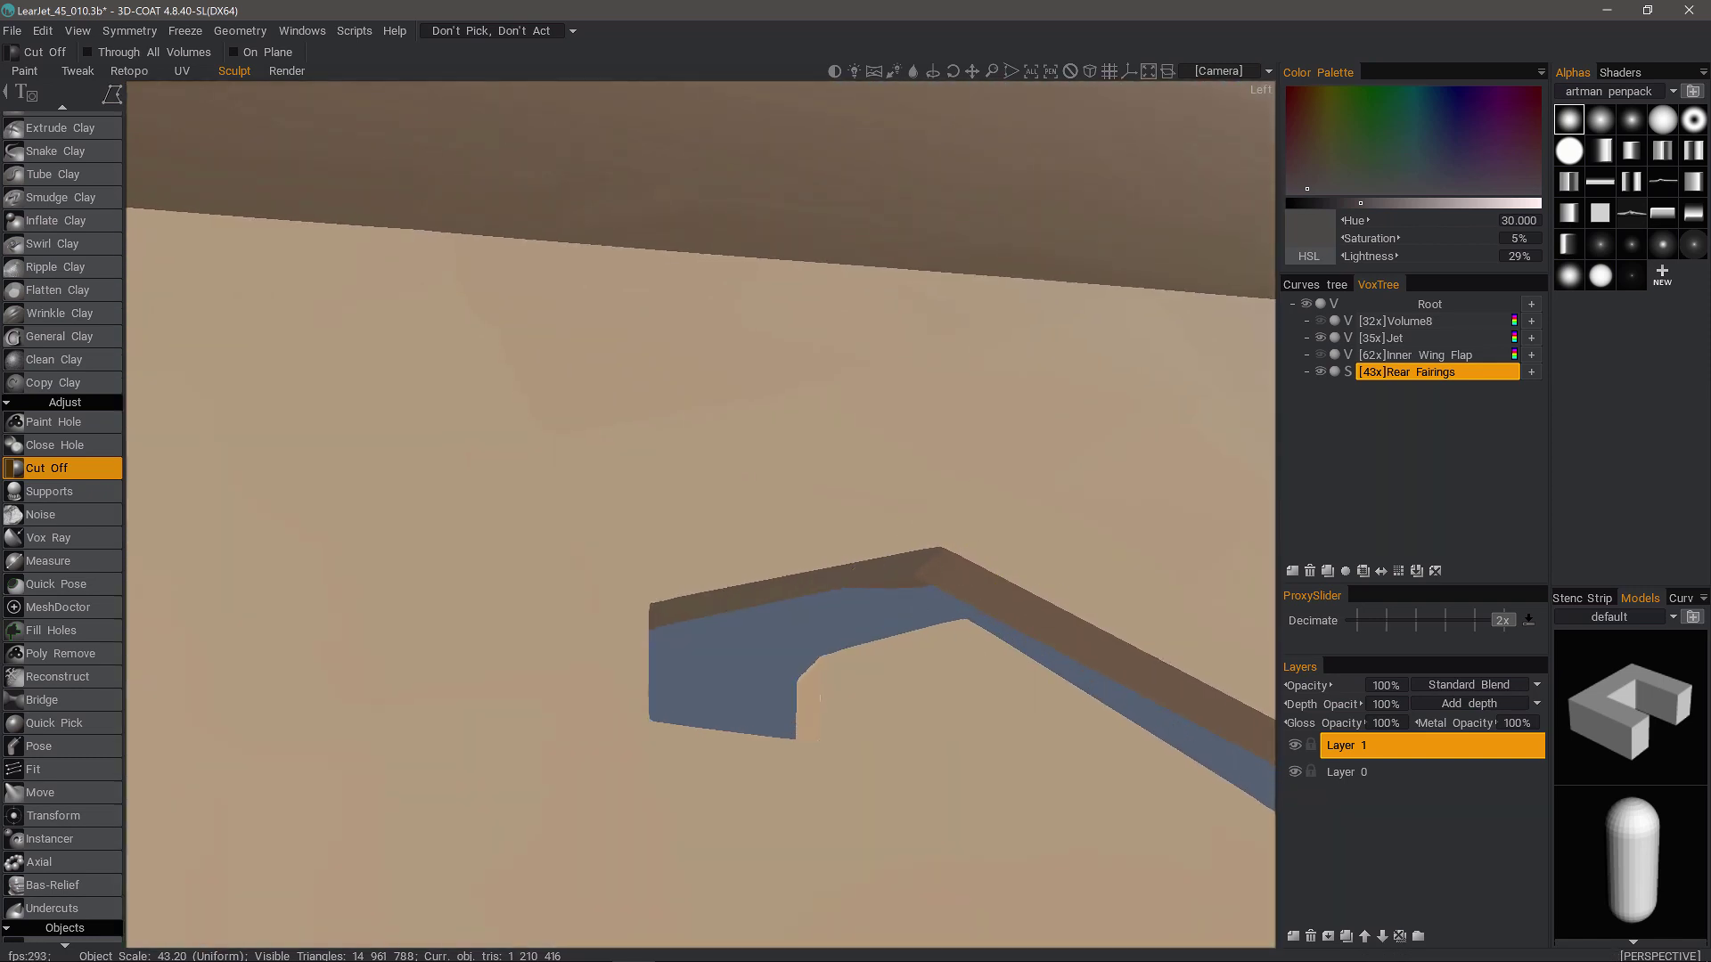
scroll(1044, 508, "down", 1)
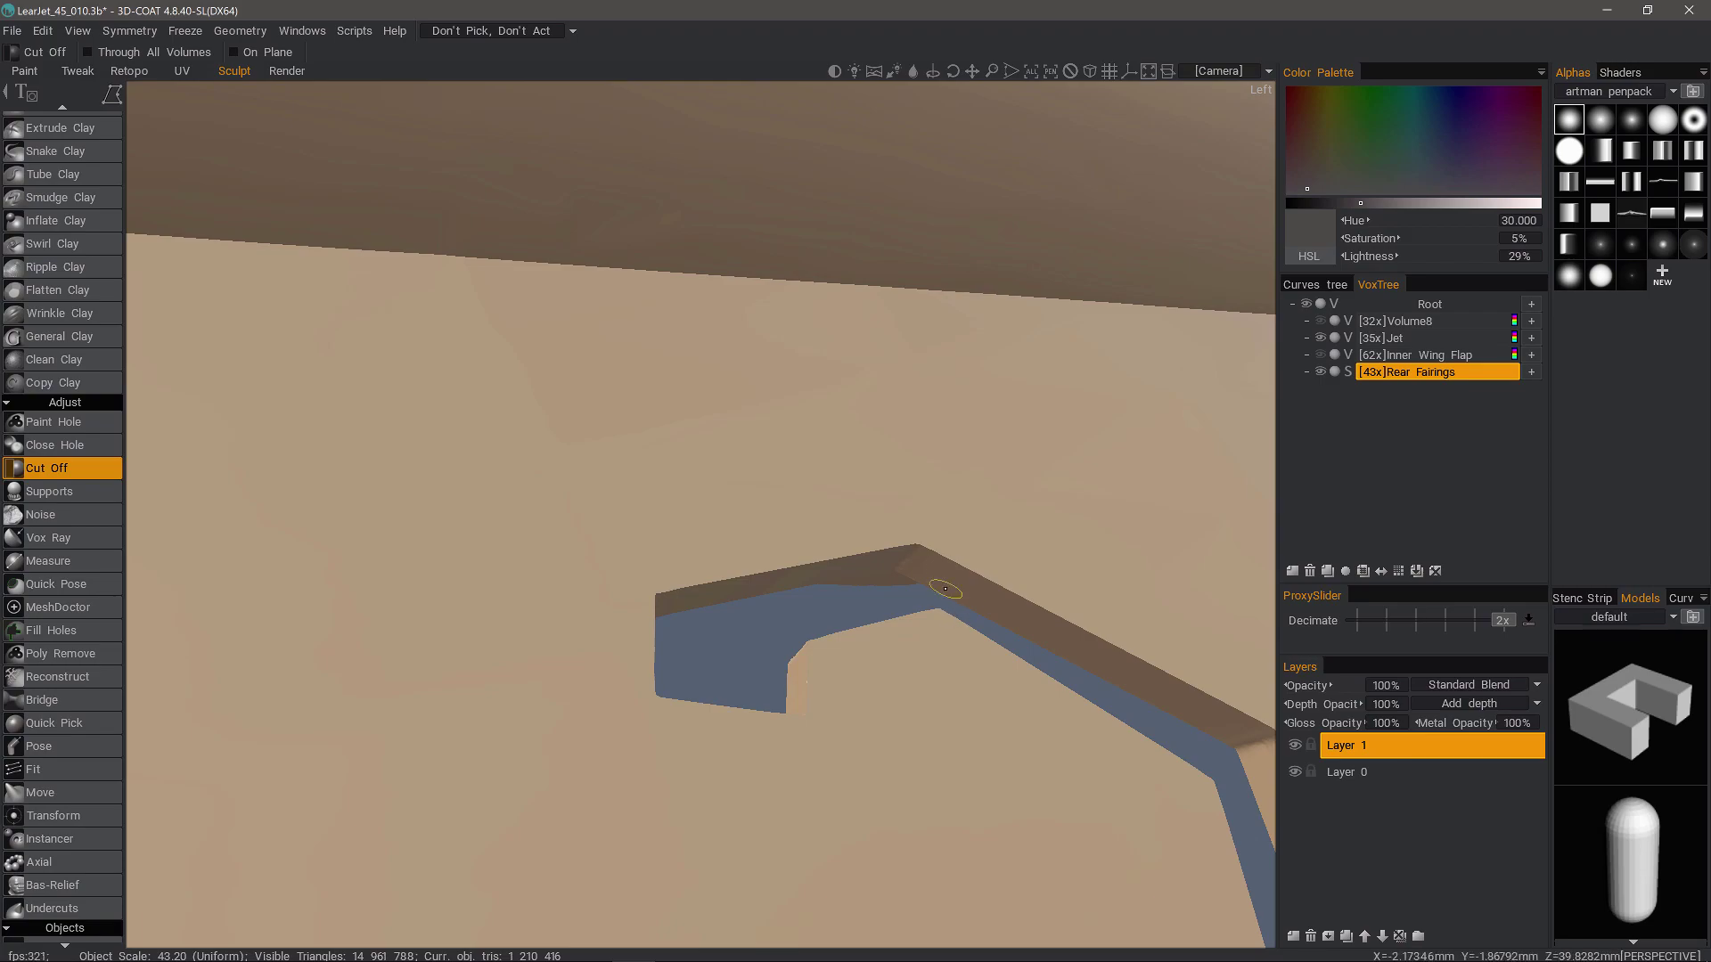
- Show the wireframe and examine the mesh along the edges of the hook-shaped cut and the fairing's rear edge
key("w")
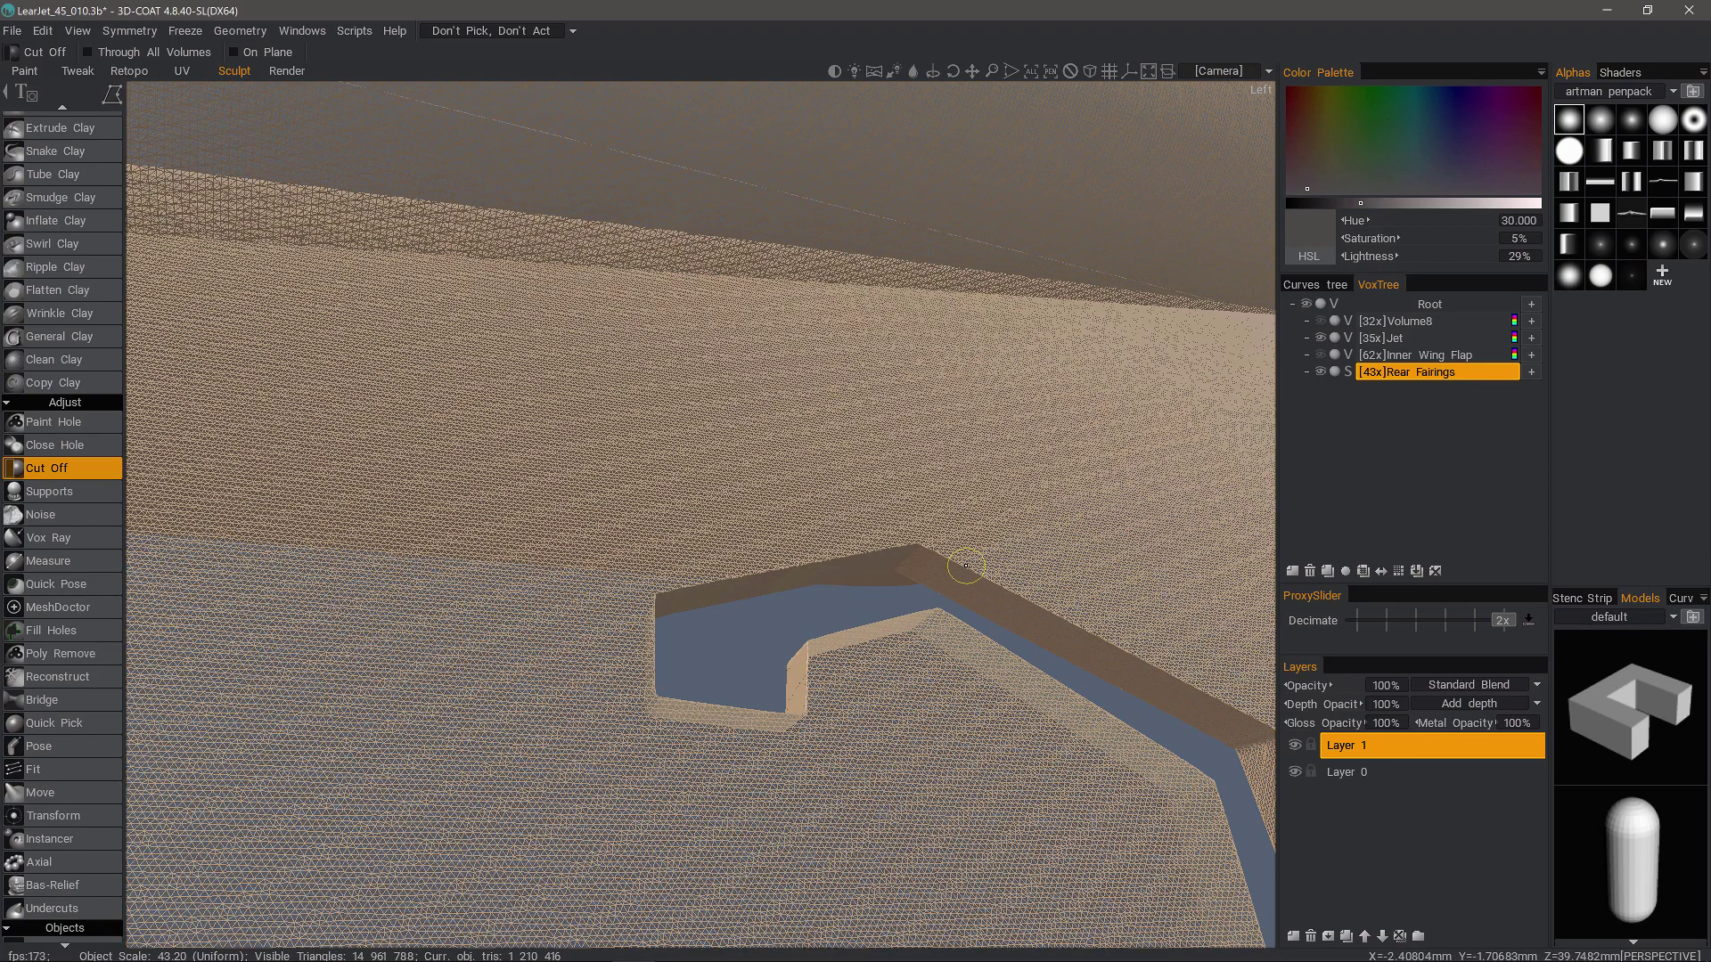
left_click_drag(753, 565, 758, 589, "alt")
scroll(789, 581, "up", 1)
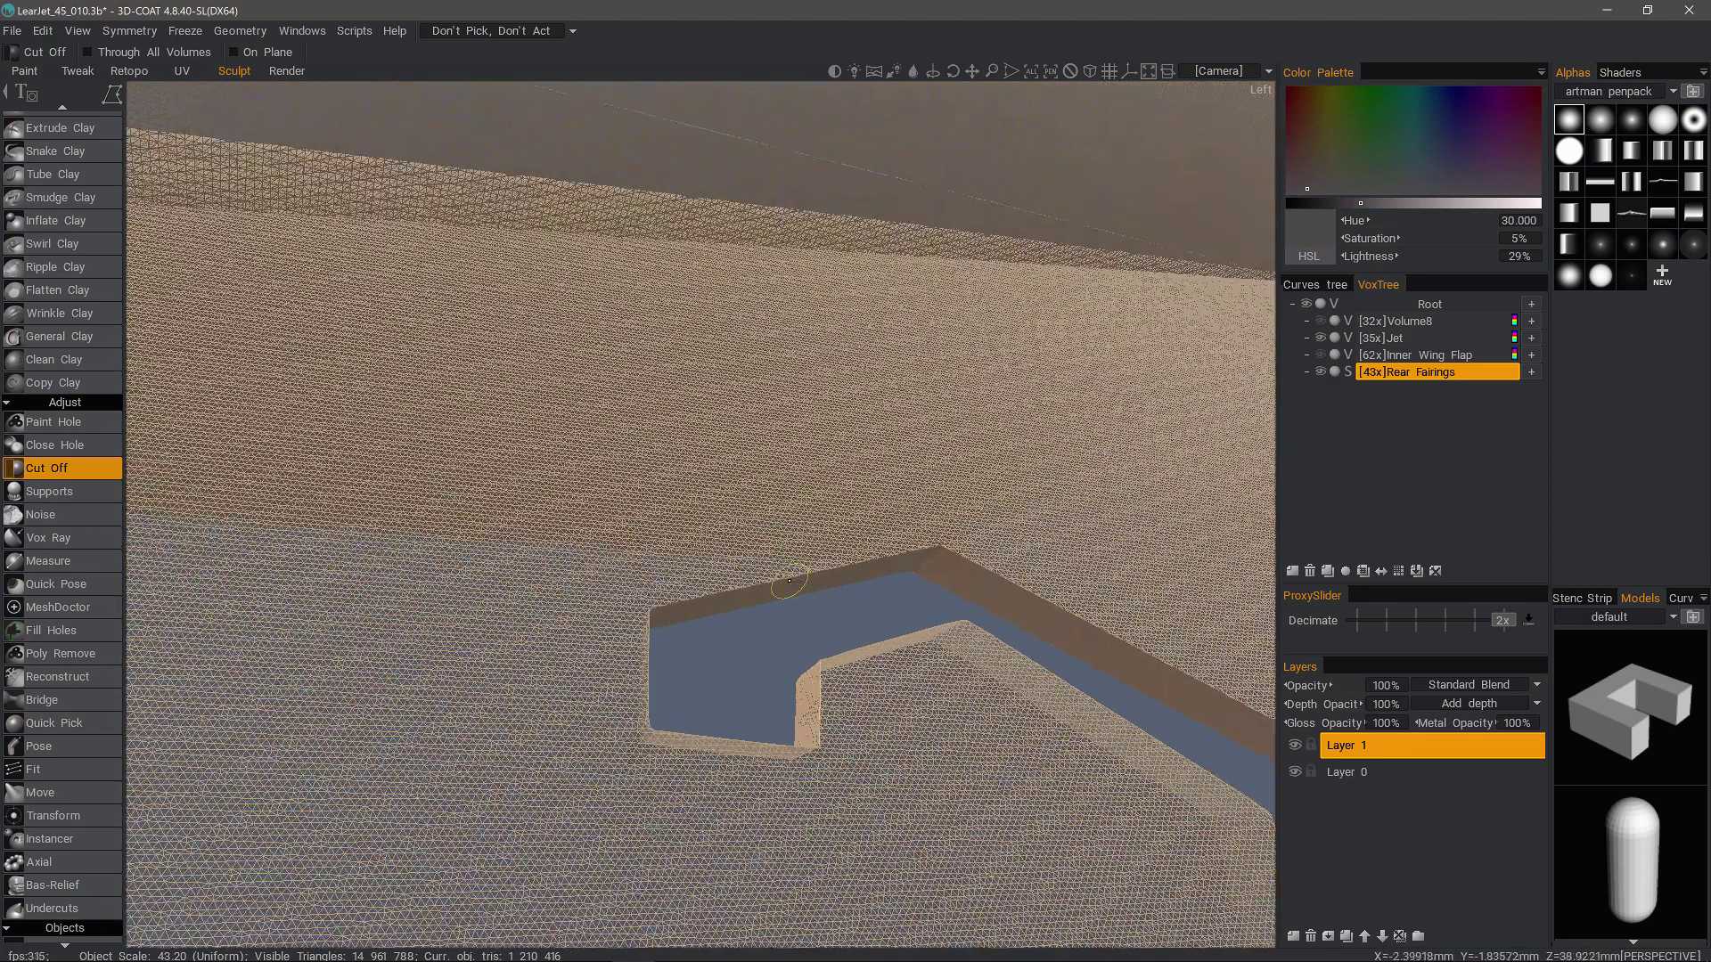
scroll(789, 581, "up", 3)
left_click_drag(991, 643, 1052, 617, "alt")
scroll(1040, 639, "down", 3)
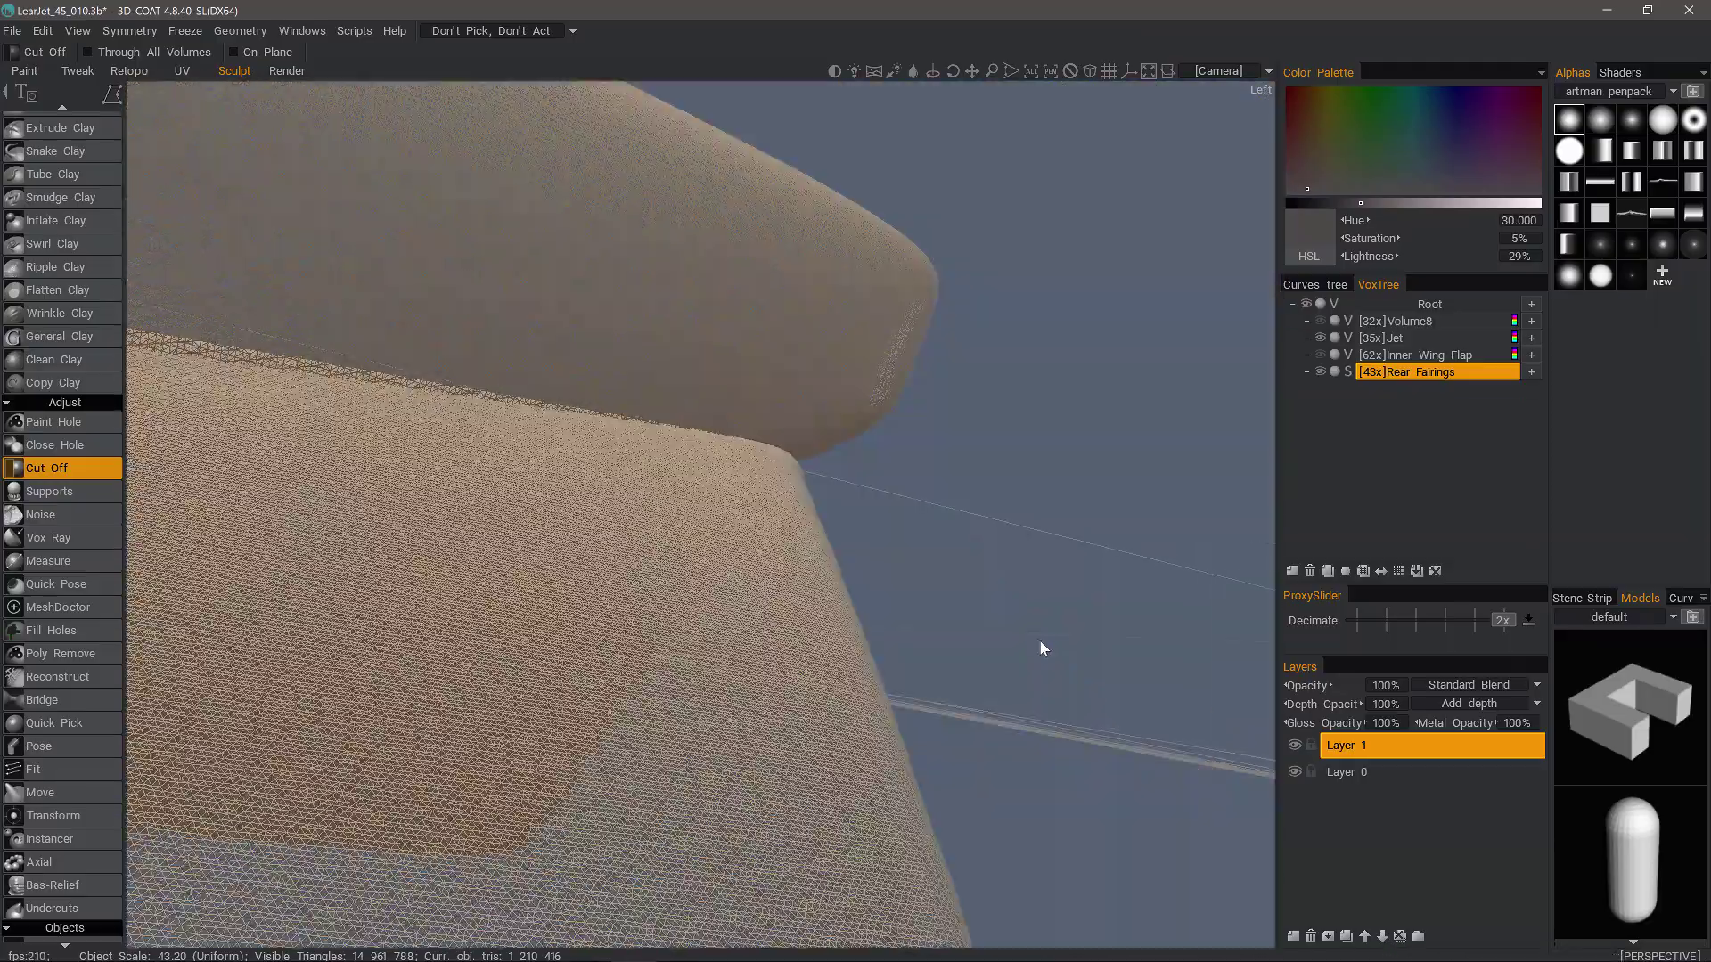
- Switch to orthographic view, examine the triangles on the slot's inner walls and sharp corners, and hide the wireframe
key("KP_5")
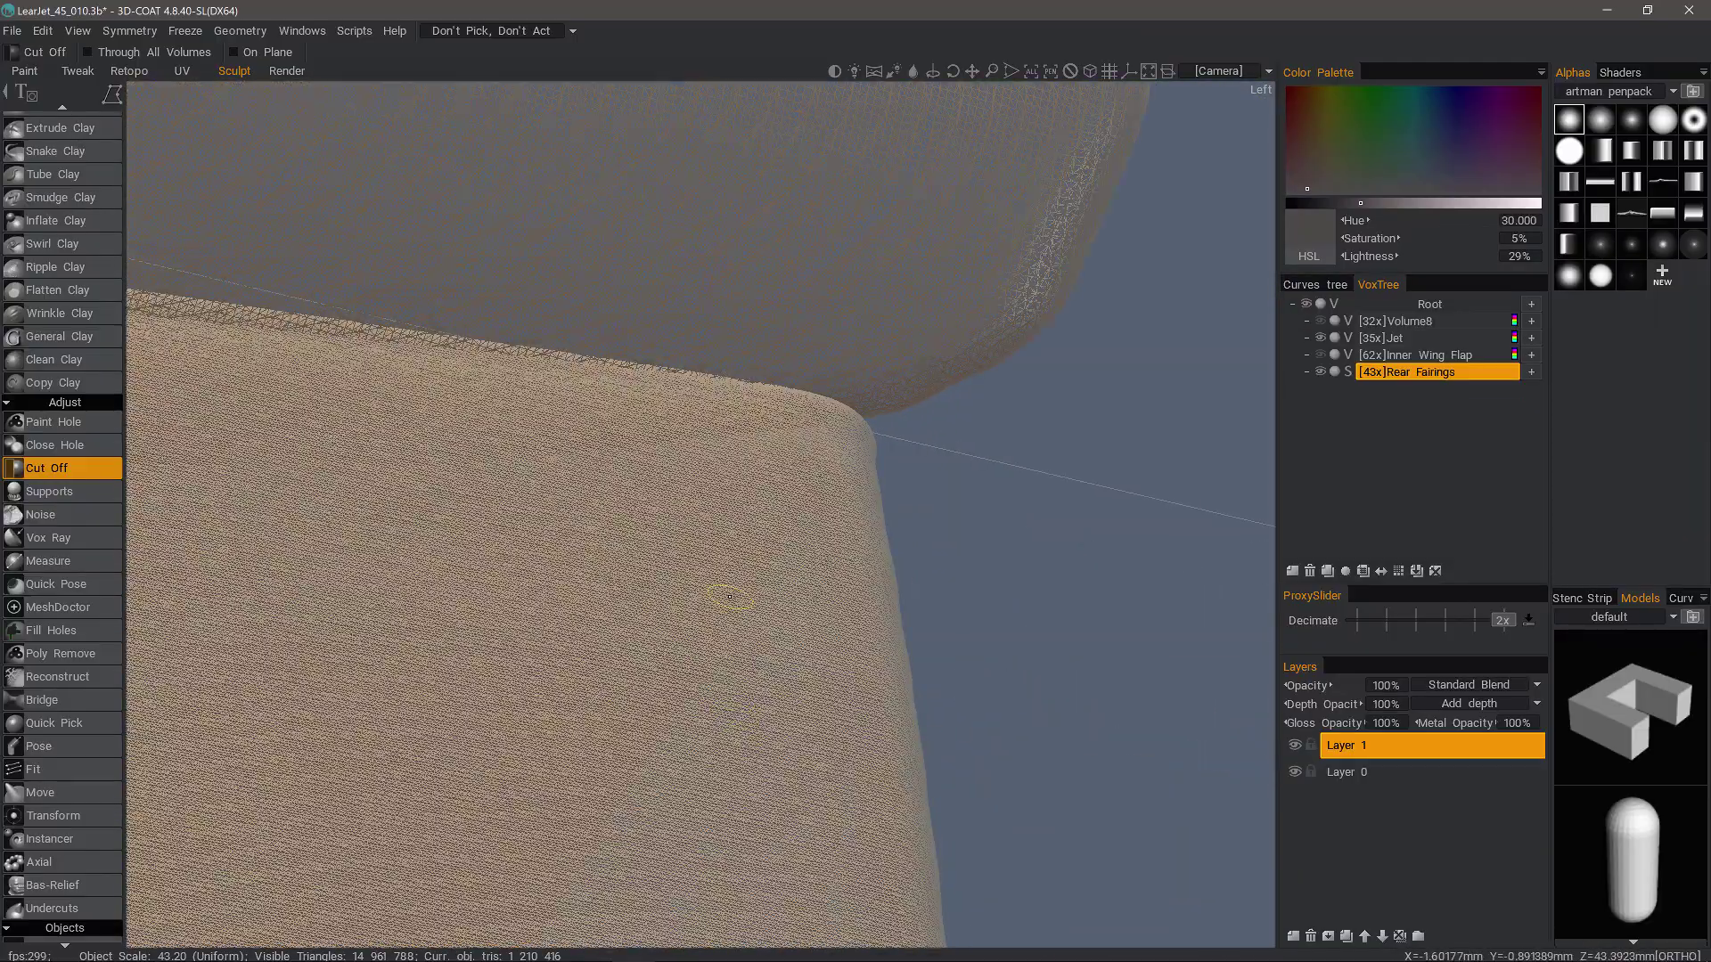
left_click_drag(677, 505, 619, 646, "alt")
scroll(619, 645, "down", 8)
scroll(619, 651, "up", 6)
scroll(617, 657, "up", 10)
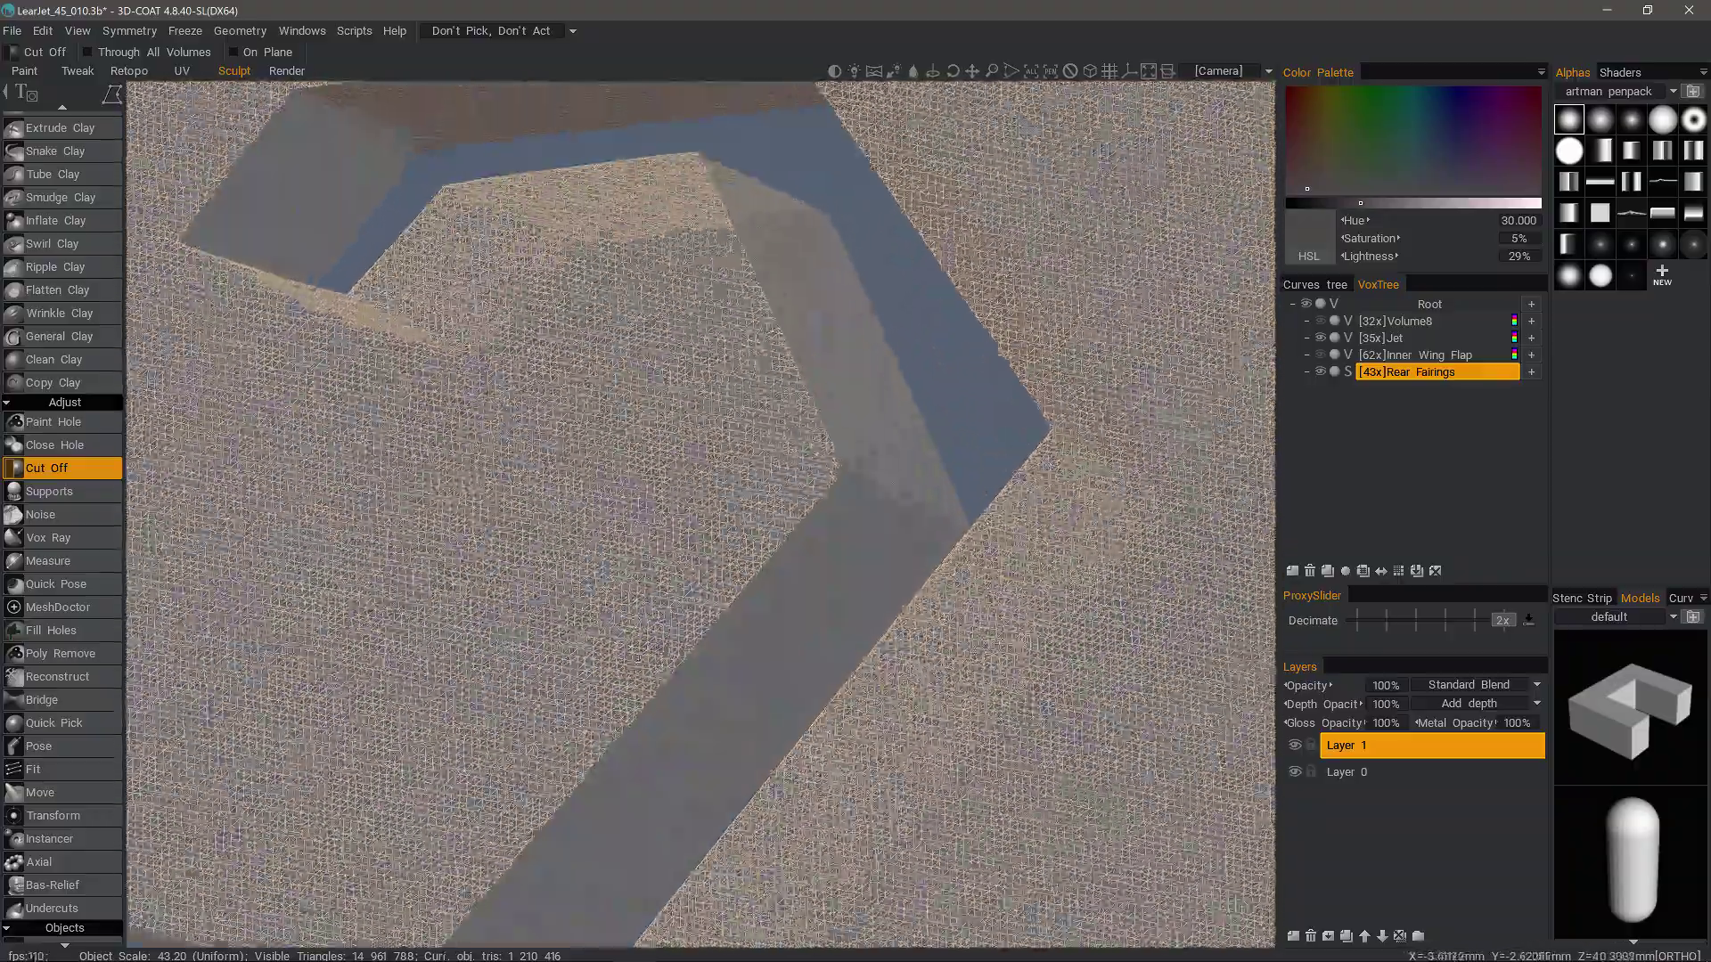
left_click_drag(618, 658, 745, 660, "alt")
left_click_drag(789, 594, 1144, 341, "alt")
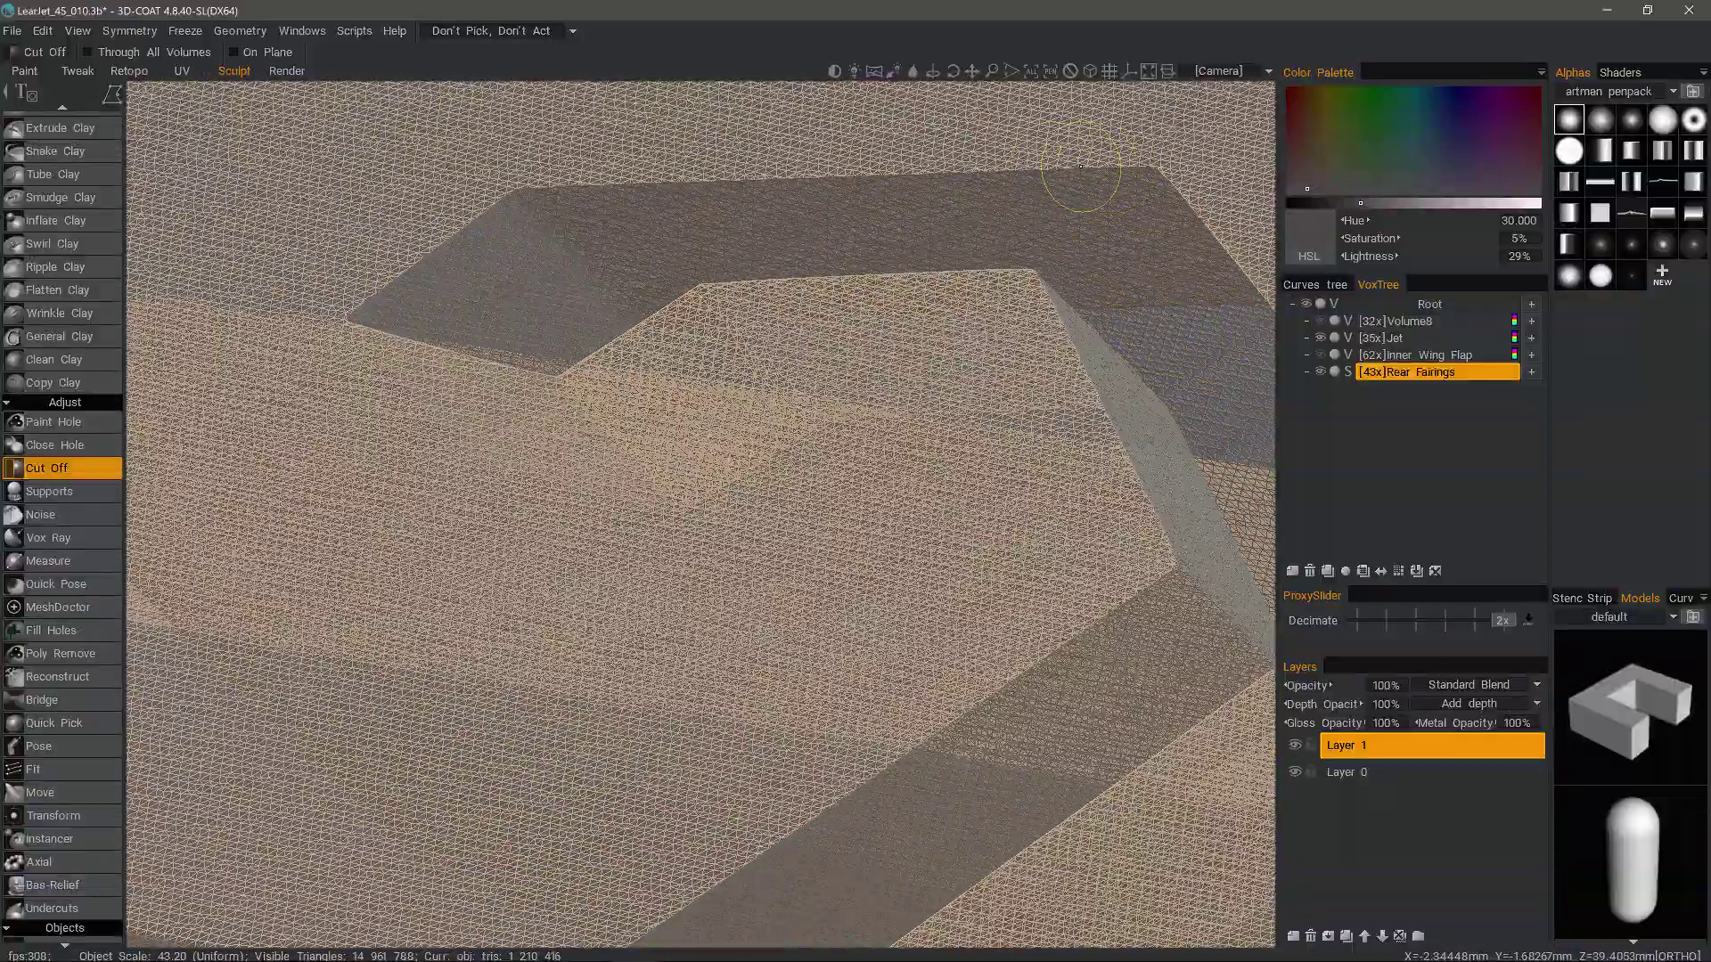
left_click_drag(489, 260, 828, 215, "alt")
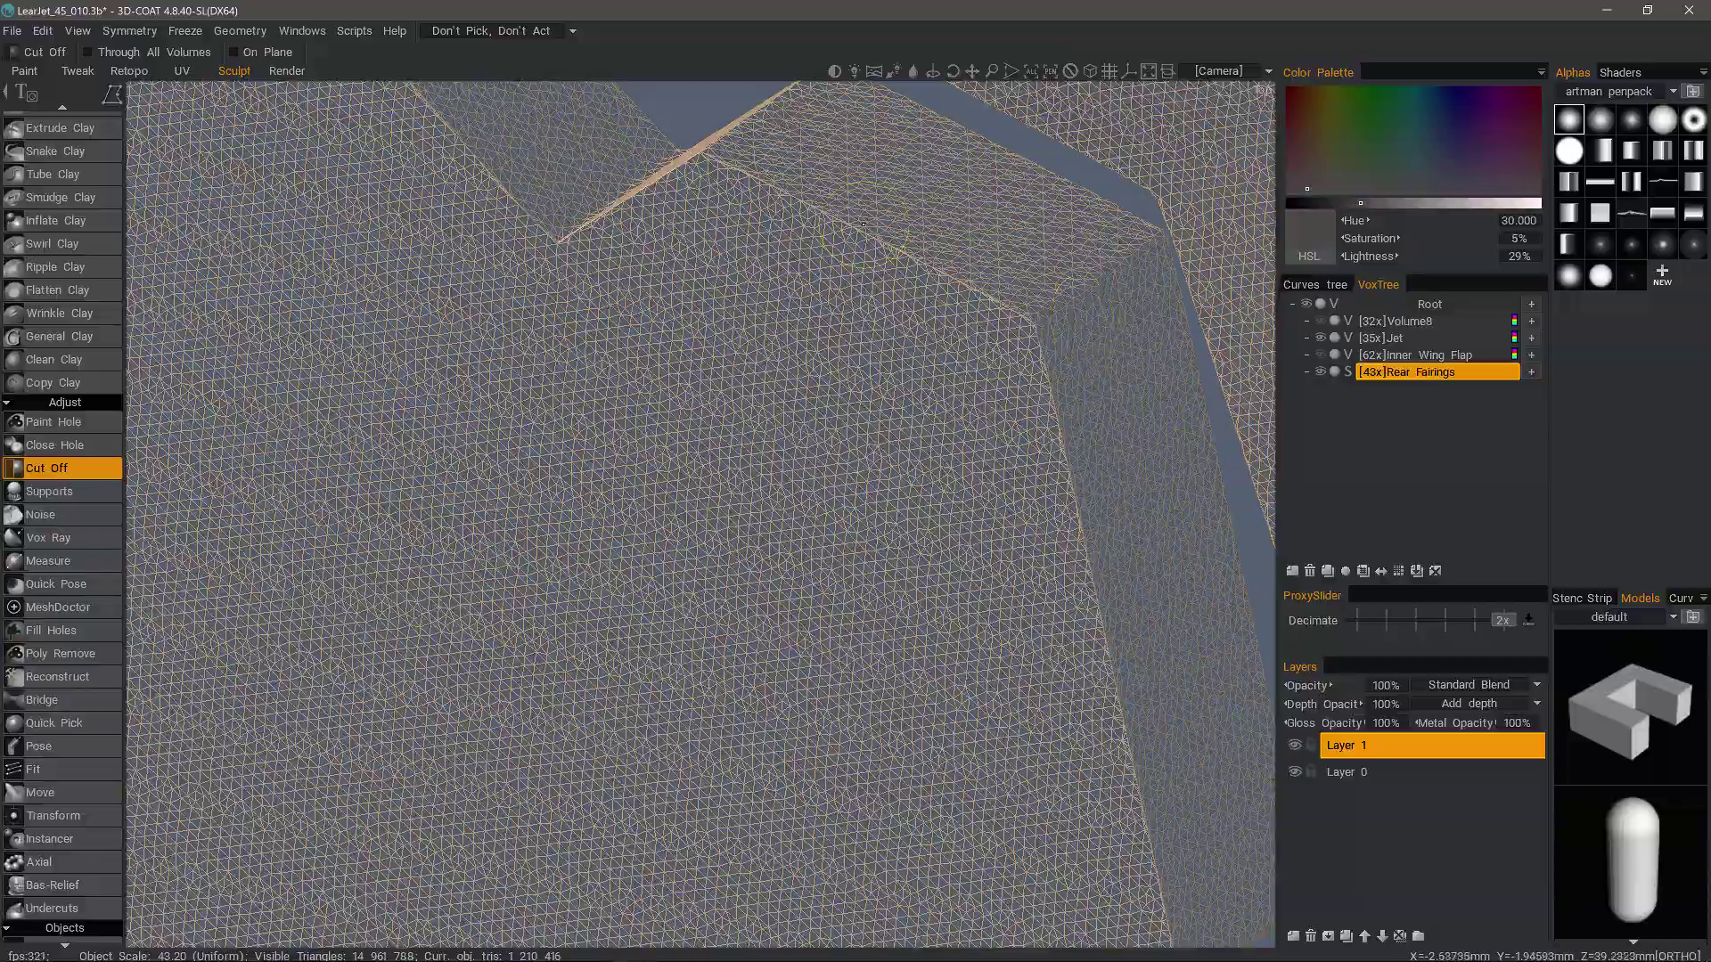
scroll(901, 239, "down", 2)
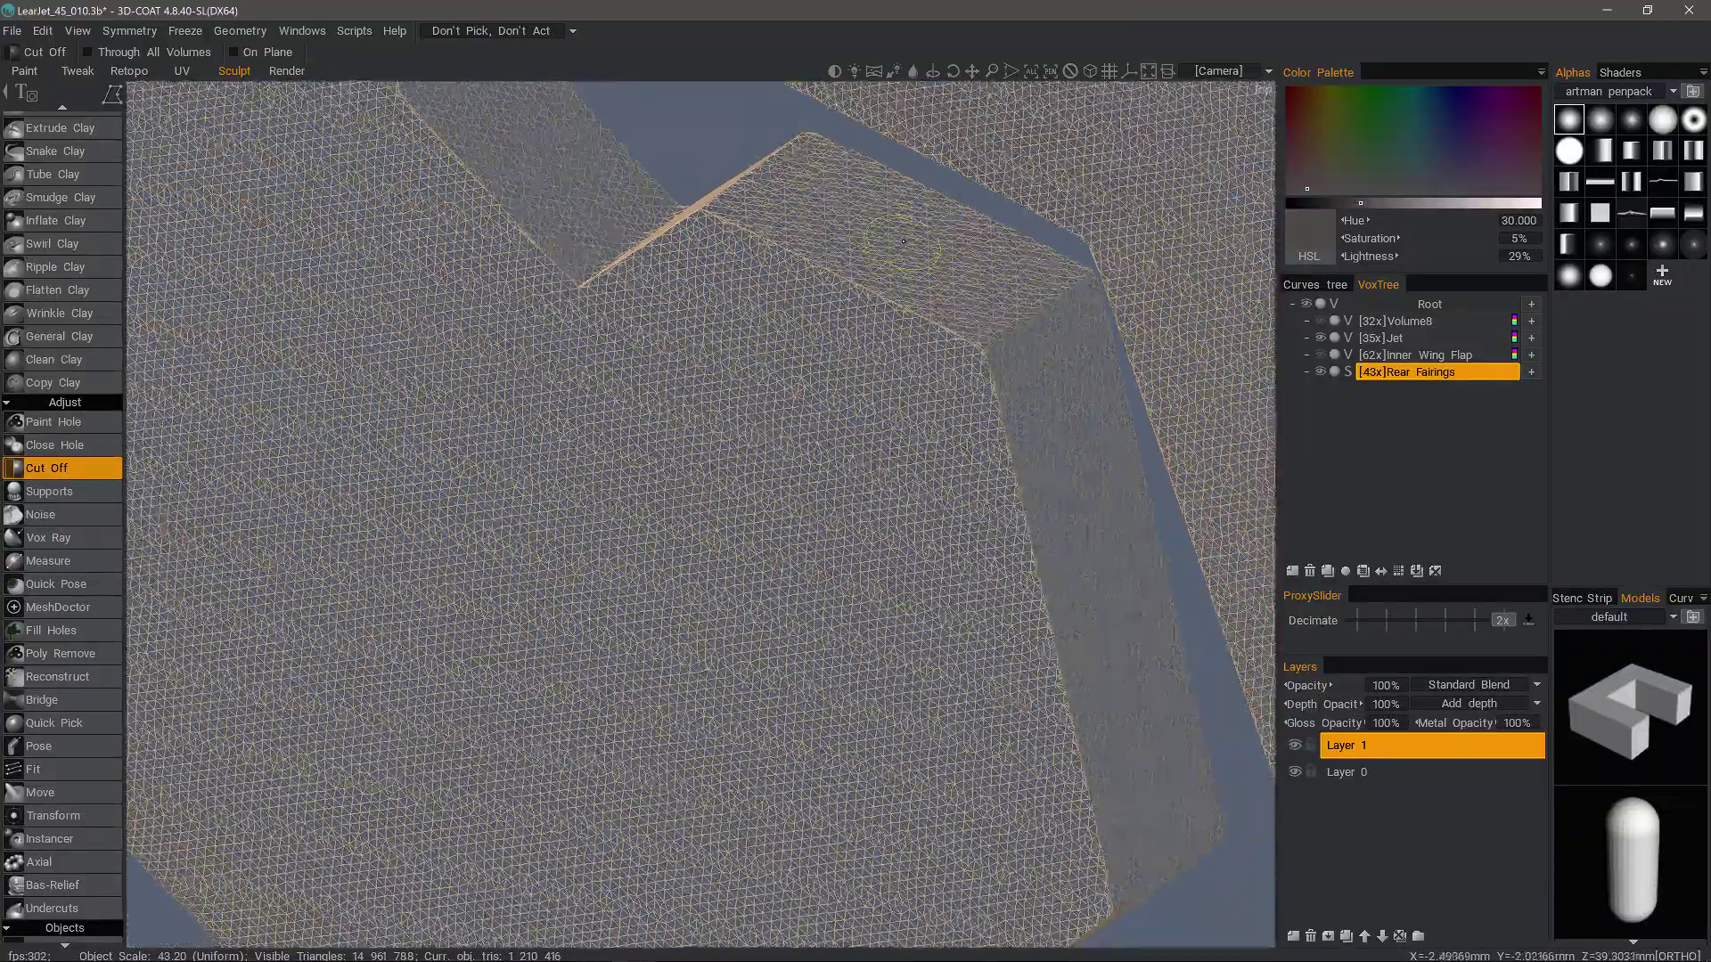
scroll(903, 241, "down", 2)
left_click_drag(903, 241, 1043, 130, "alt")
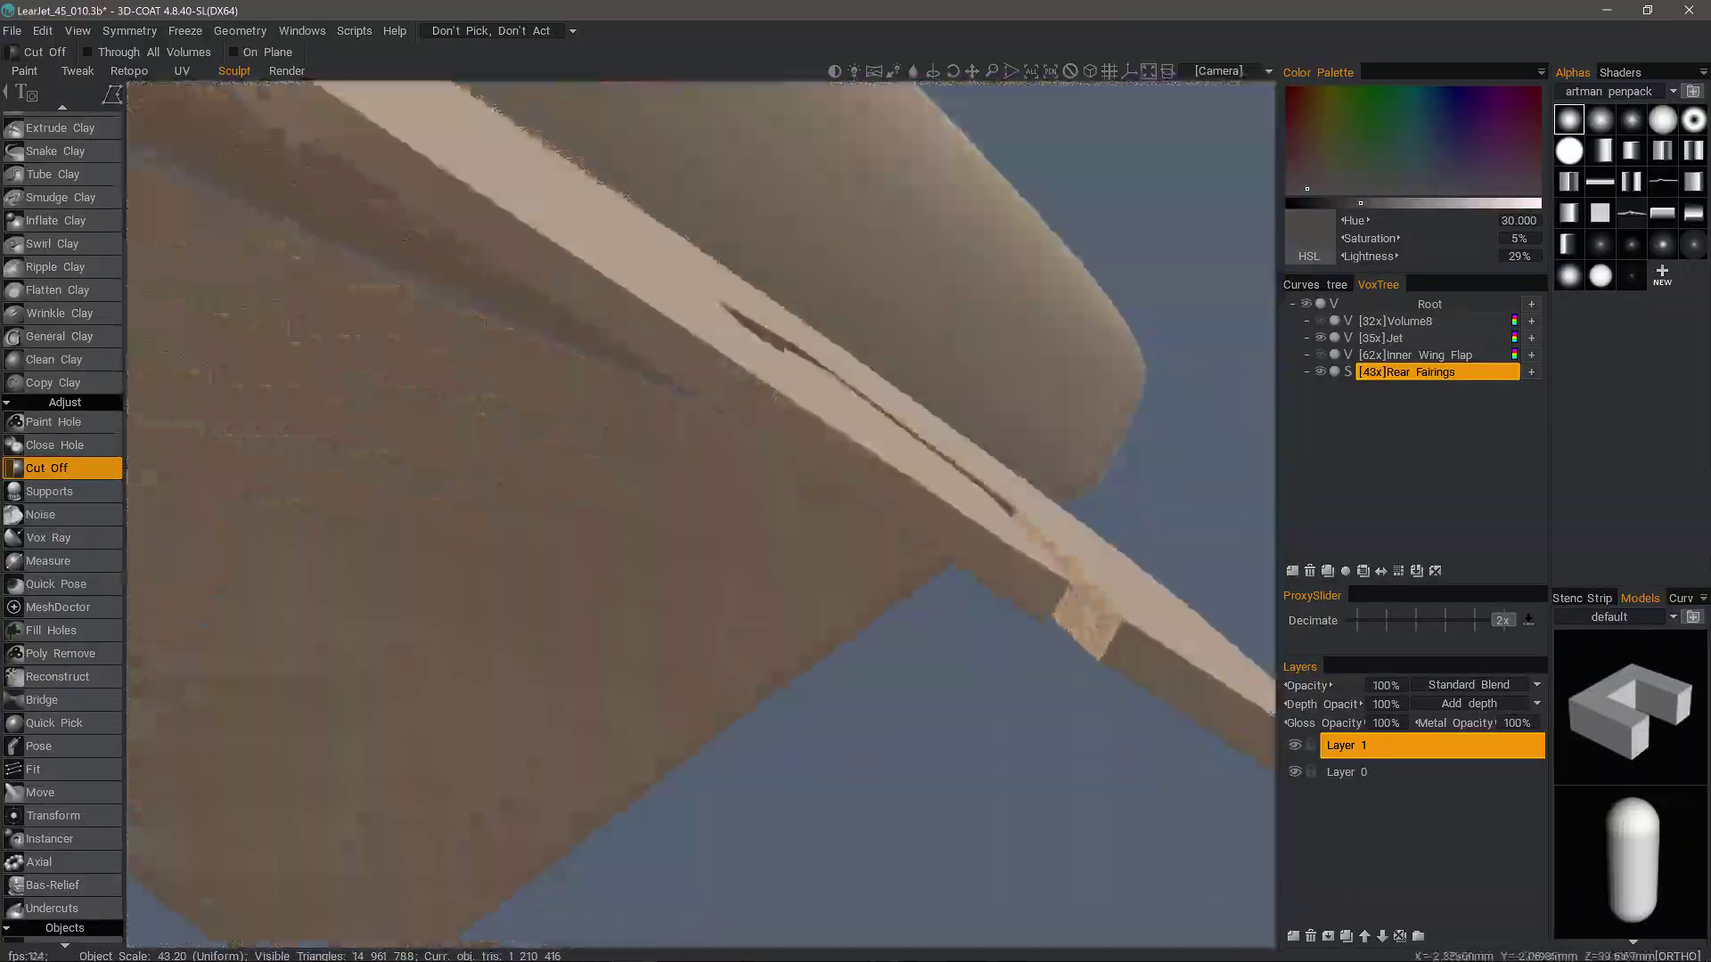
- Undo the hook-shaped cut in the tail fairing
left_click_drag(785, 349, 721, 512, "alt")
scroll(759, 518, "down", 3)
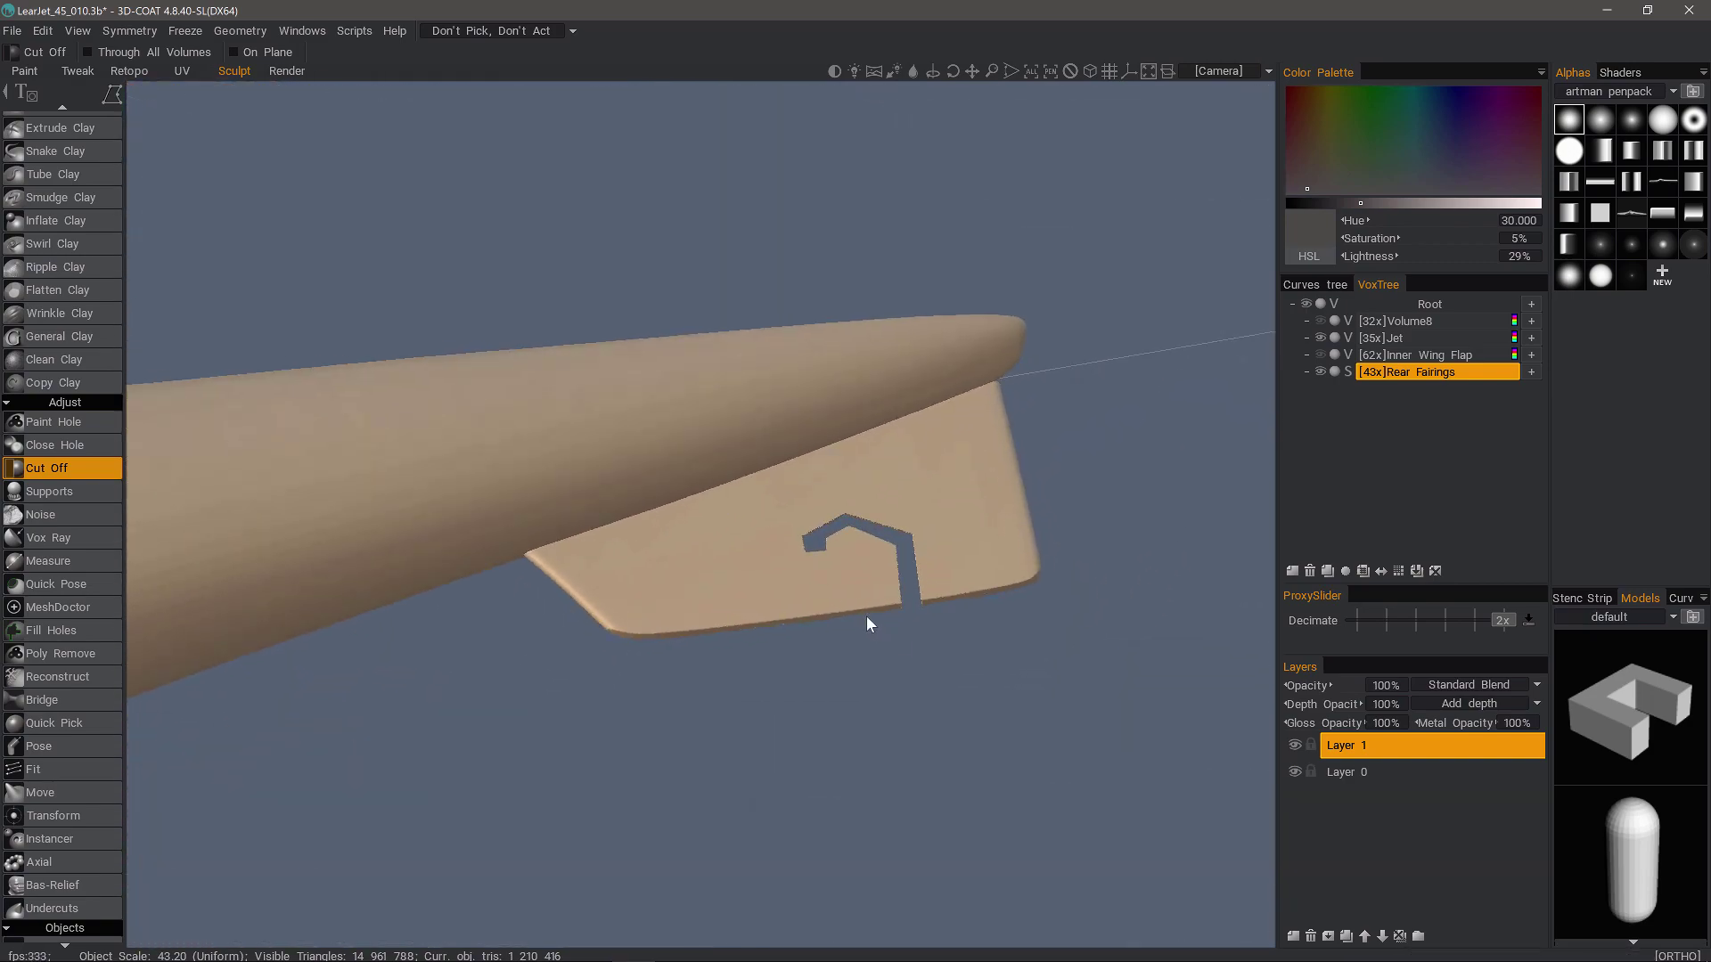
key("ctrl+z")
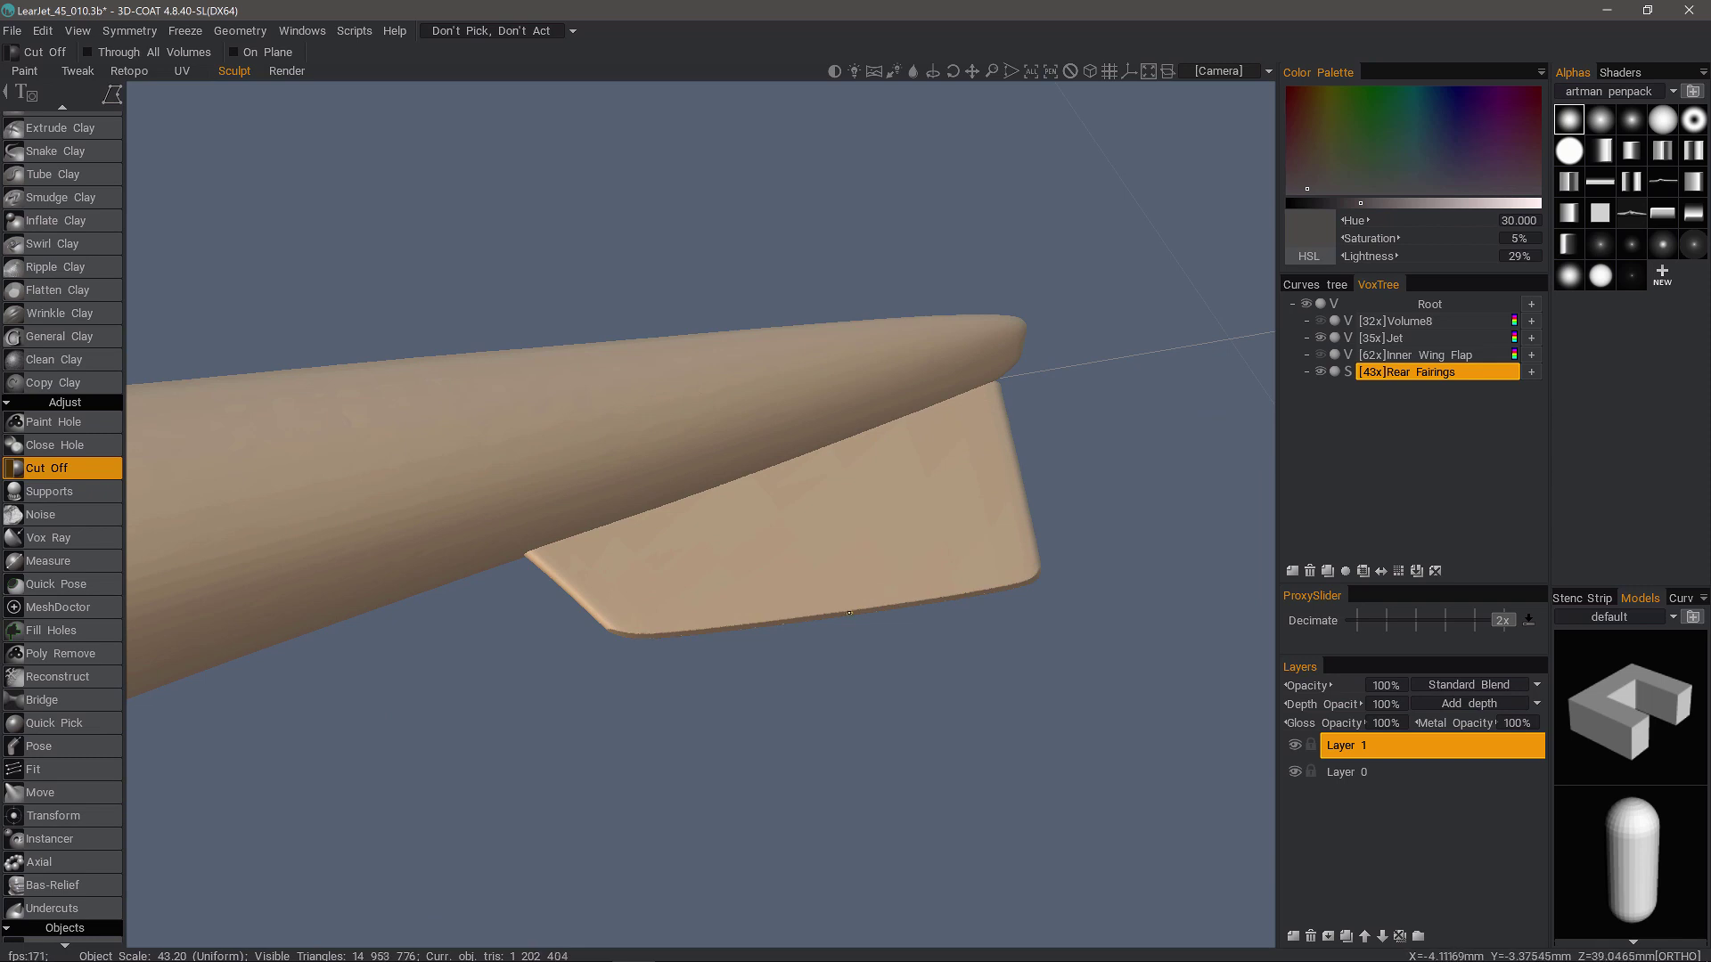